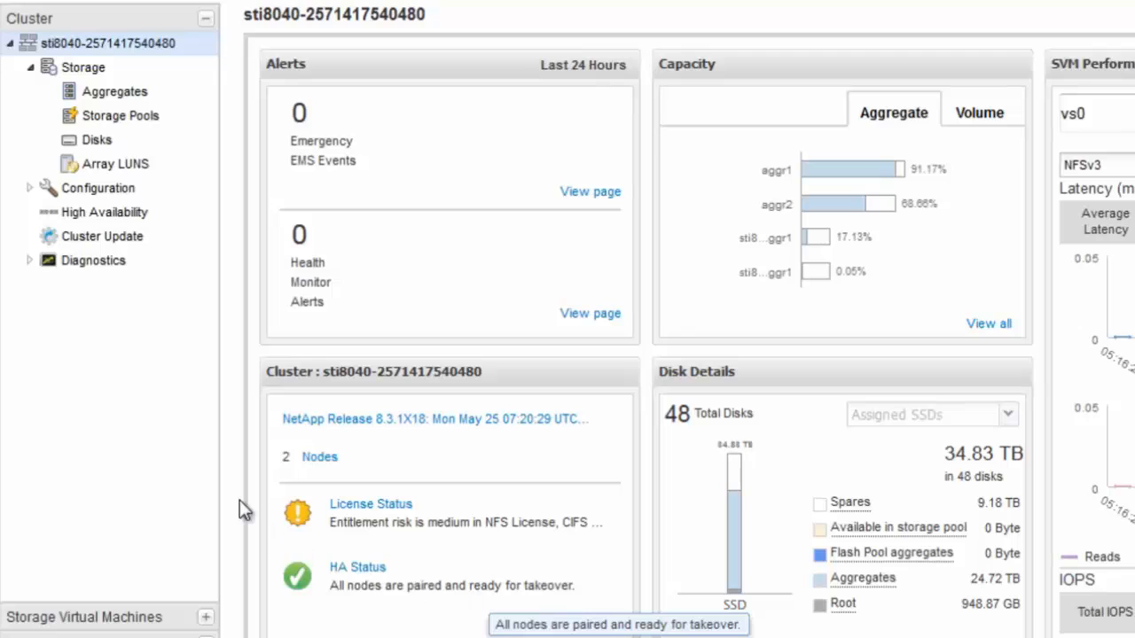
- Open Cluster Update, review the Update History tab, then go back to the update wizard showing 8.3.1X18
click(125, 237)
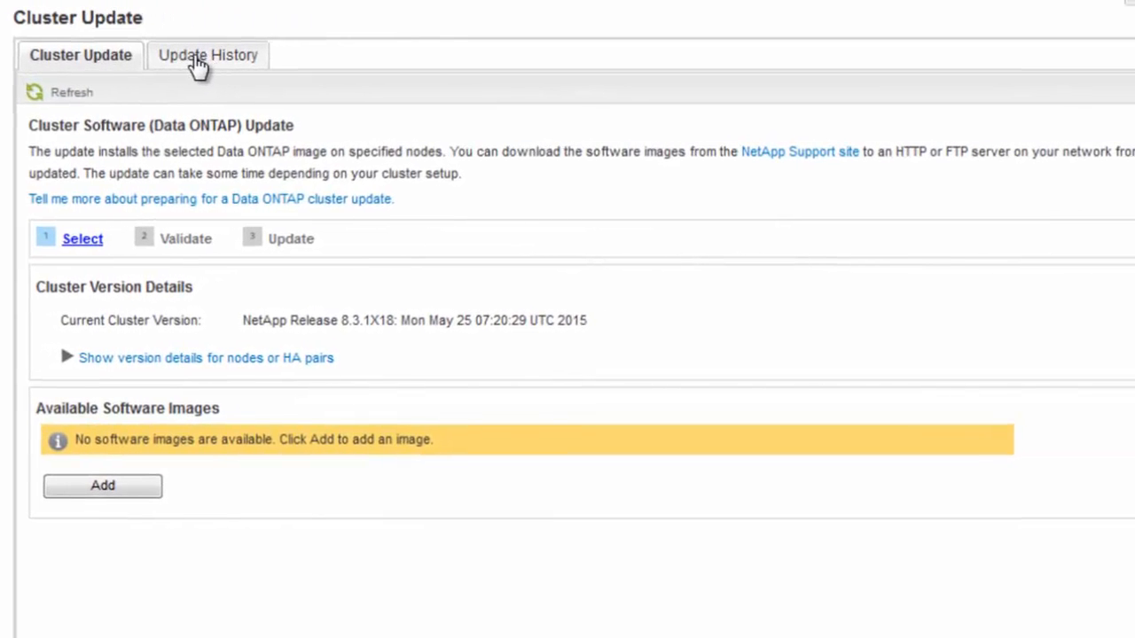
click(241, 59)
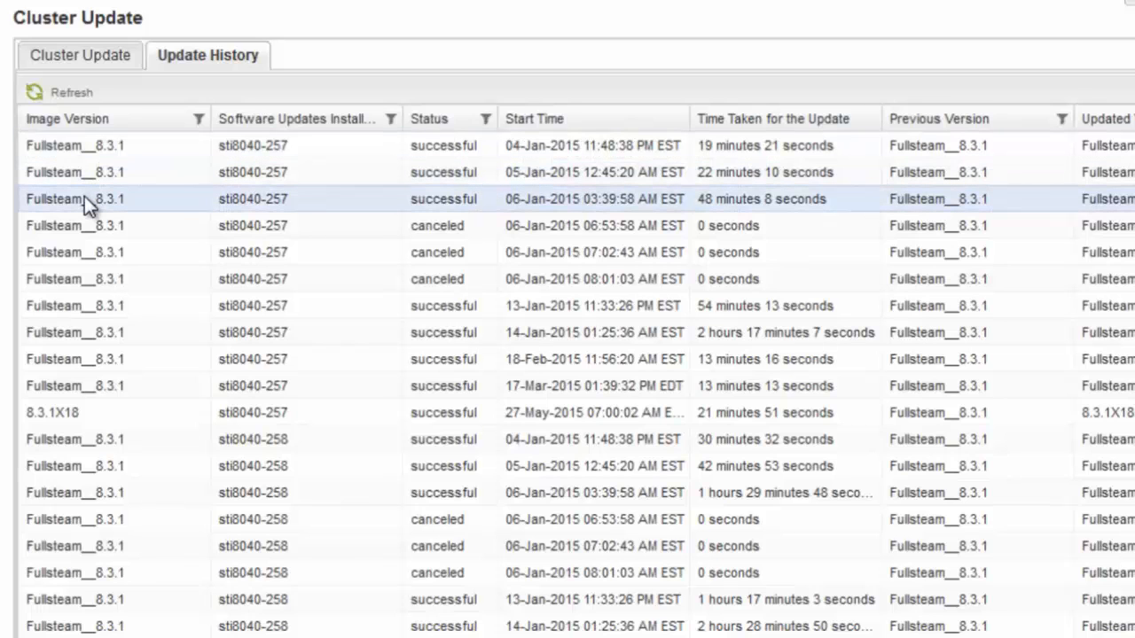
click(86, 58)
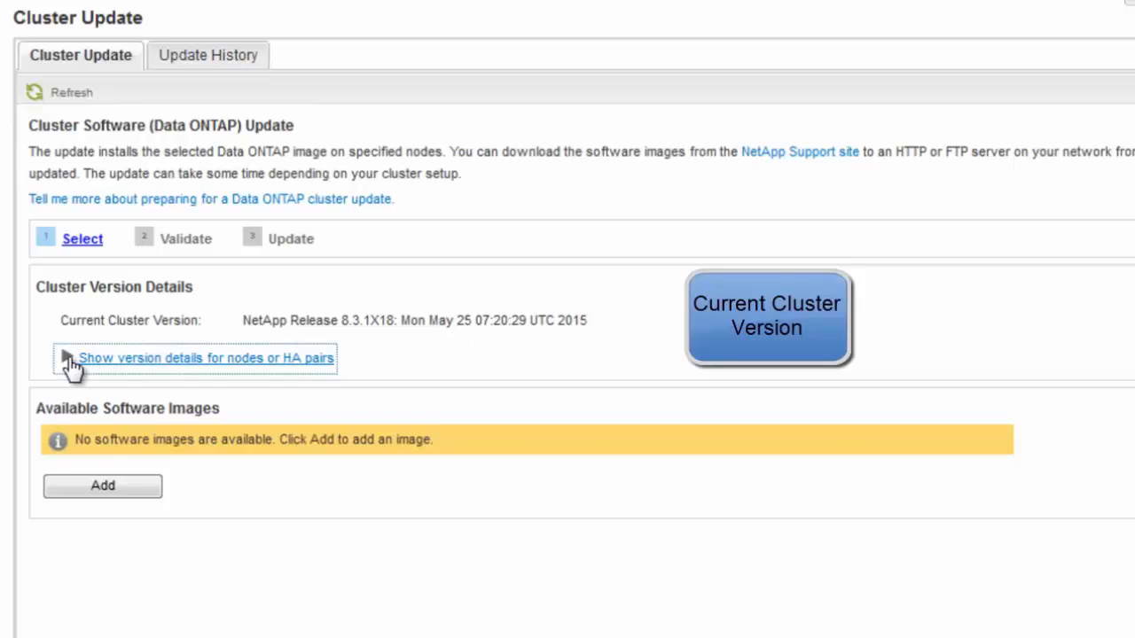
click(69, 360)
click(121, 413)
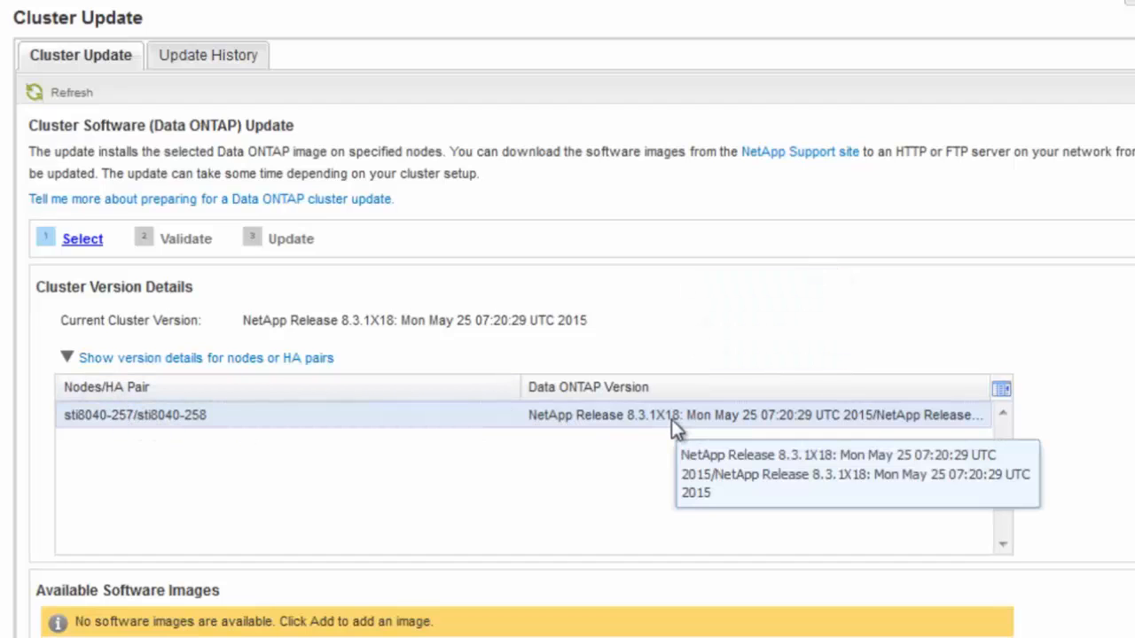
click(70, 360)
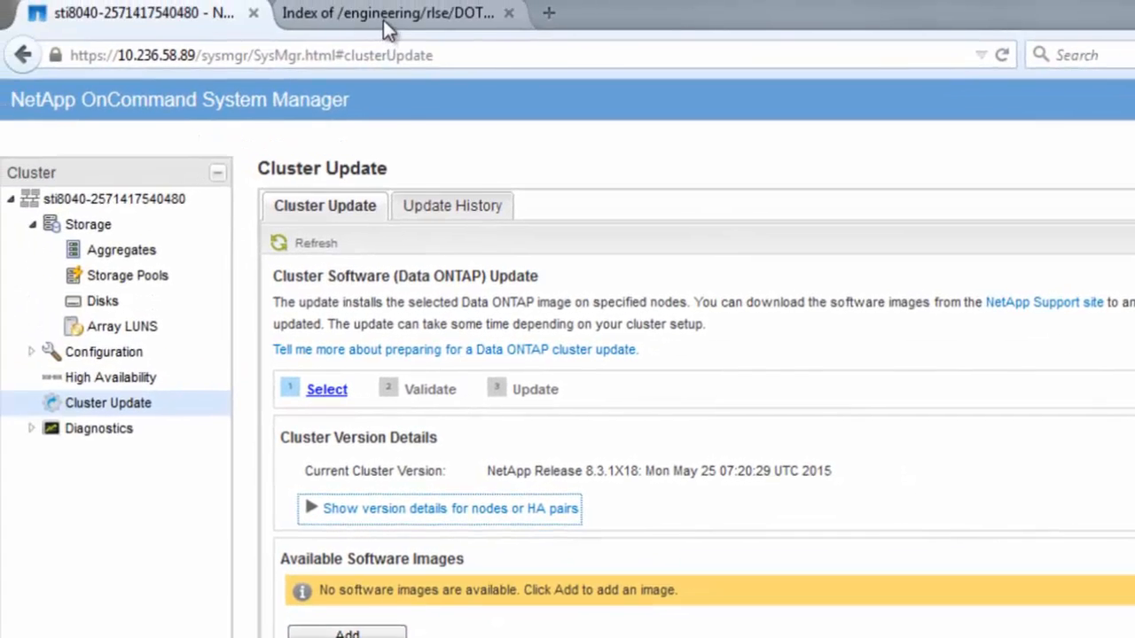
- Add software image 8.3.1X19 using the copied image directory URL followed by image.tgz
click(383, 20)
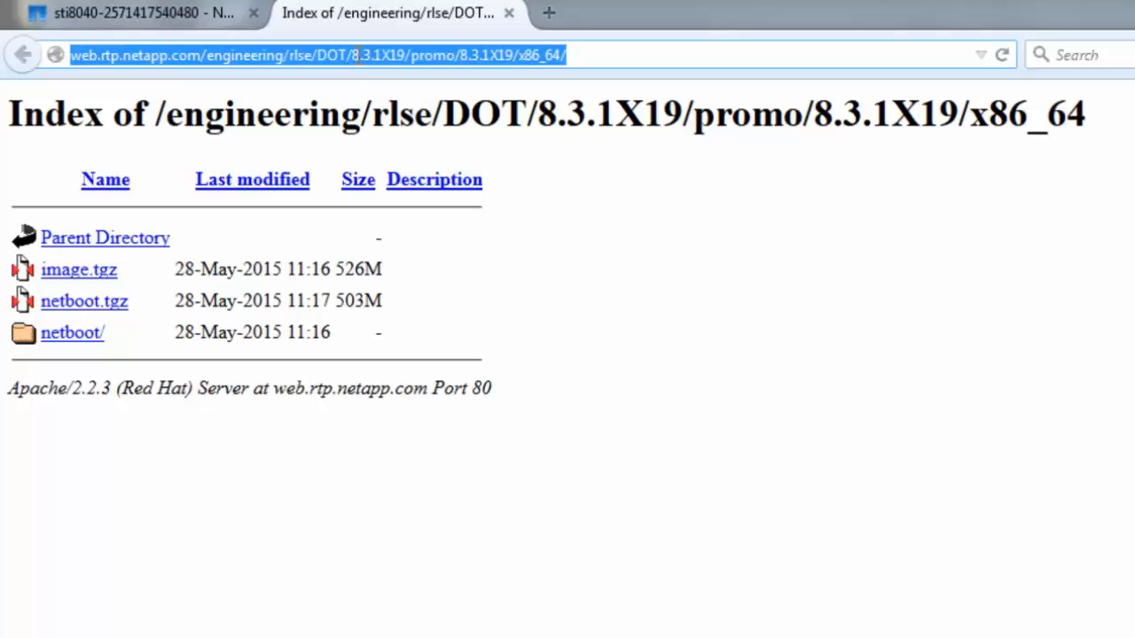
click(148, 23)
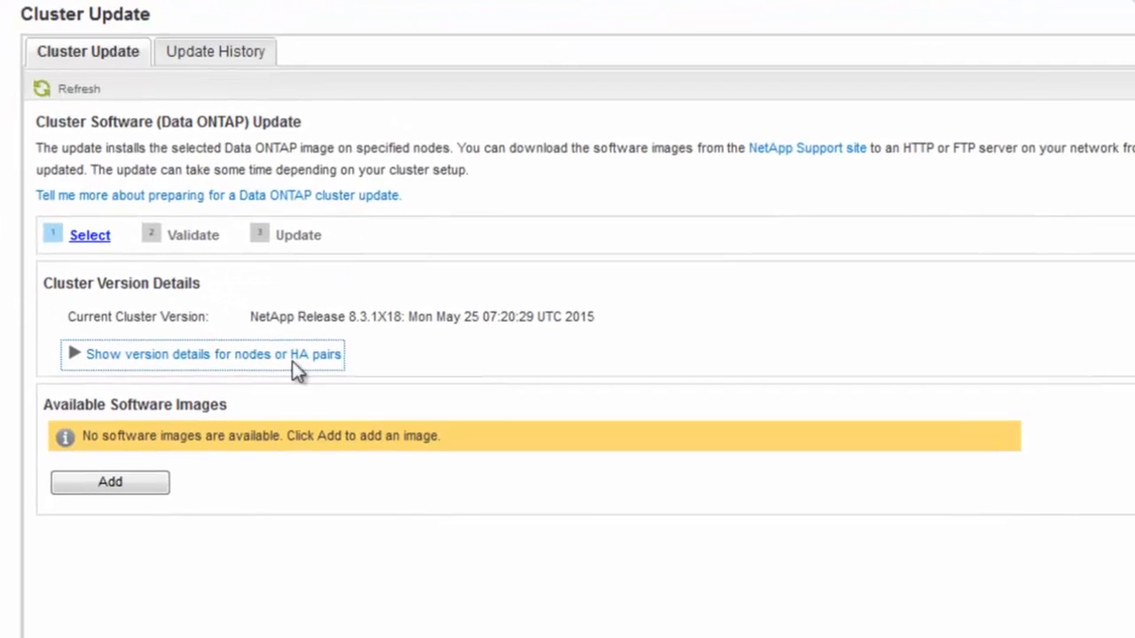
click(110, 483)
click(365, 315)
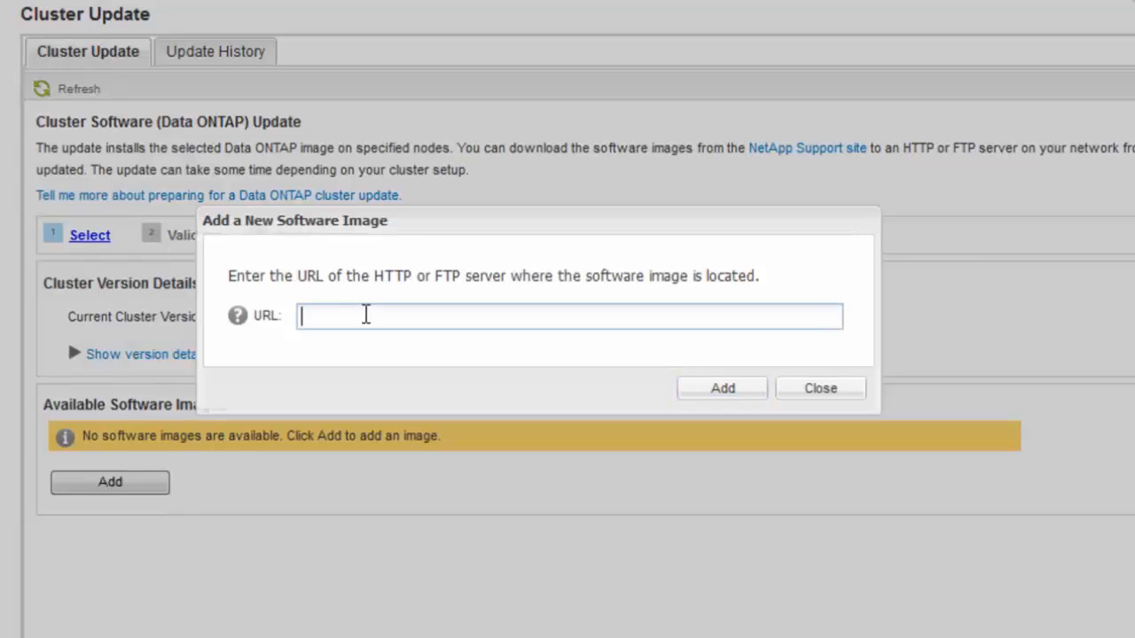
key(ctrl+v)
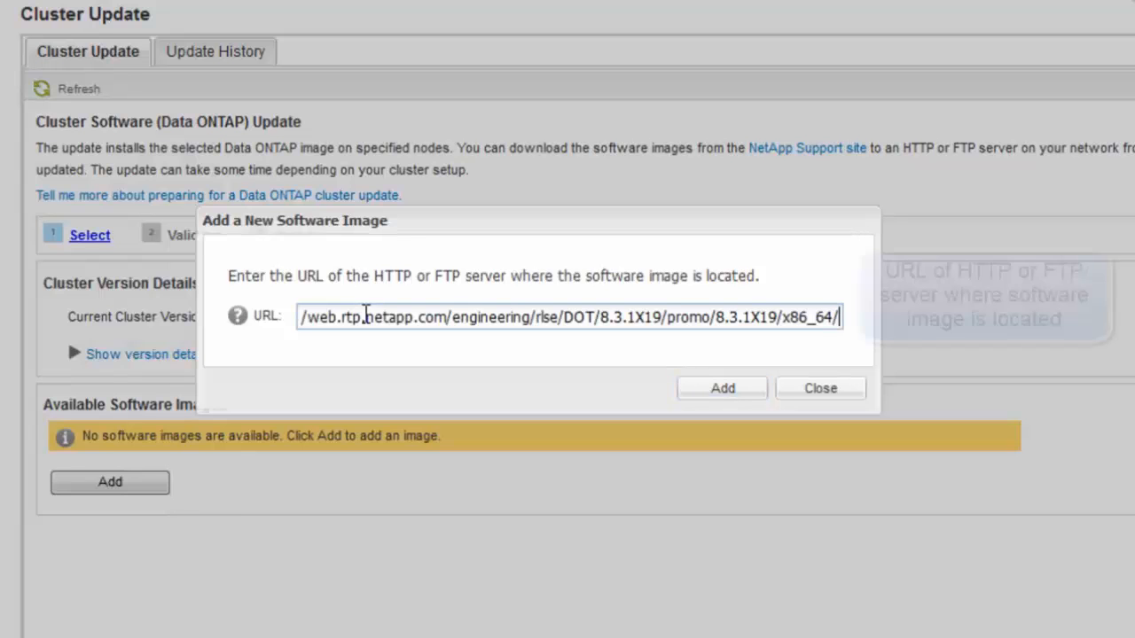
text(image)
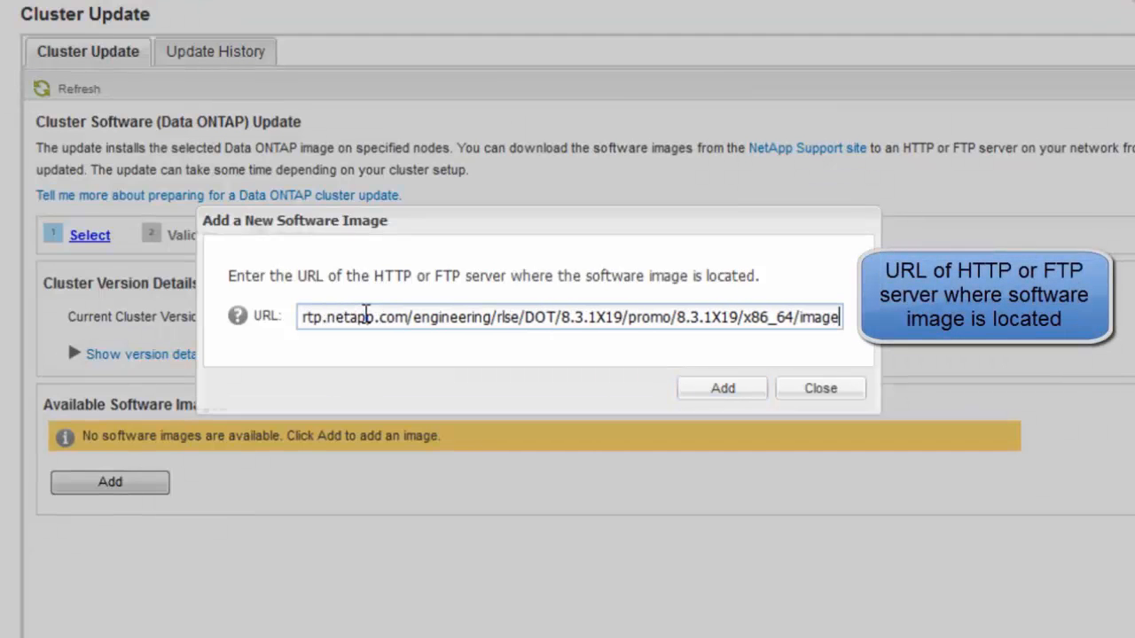
text(.)
text(tgz)
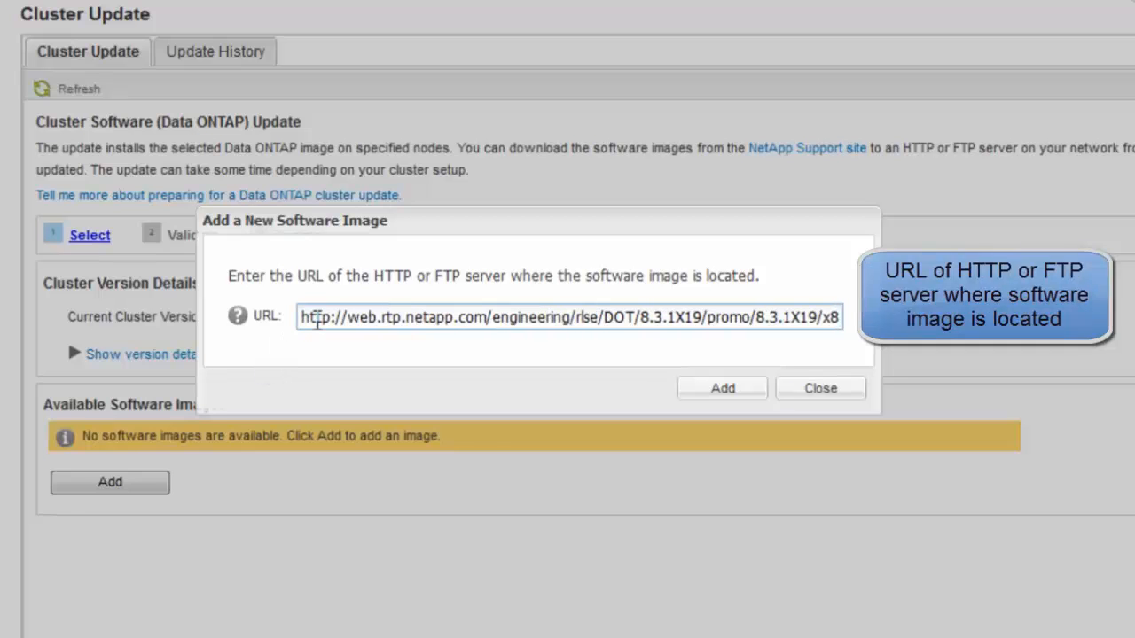
click(722, 389)
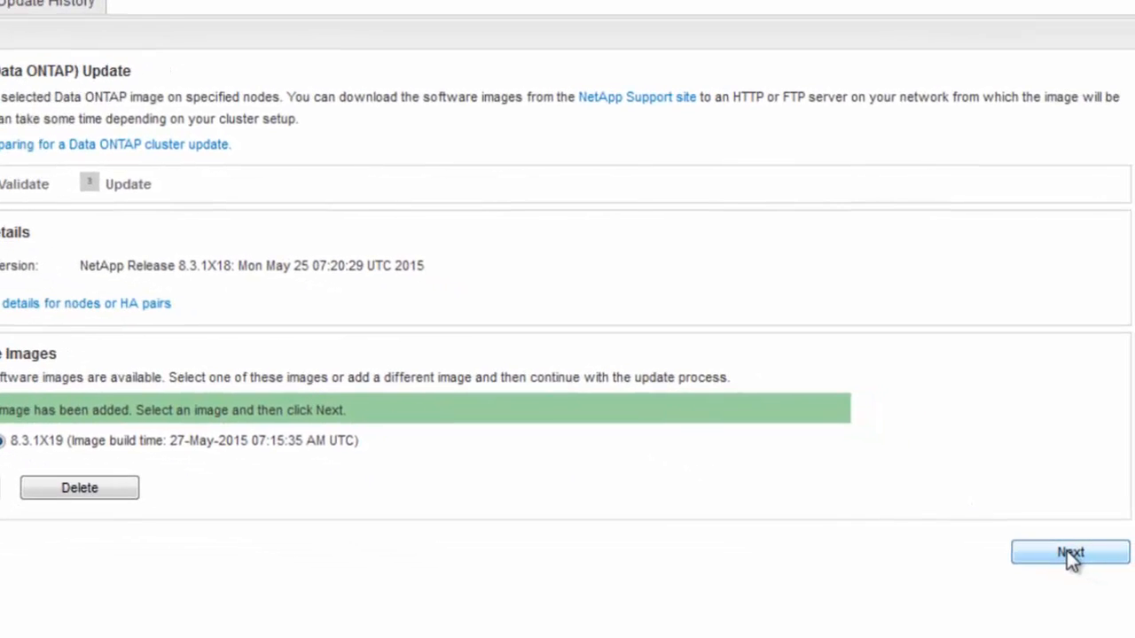
- Validate the cluster for the 8.3.1X19 update and read advice for the failed LIFs on home node check
click(1070, 554)
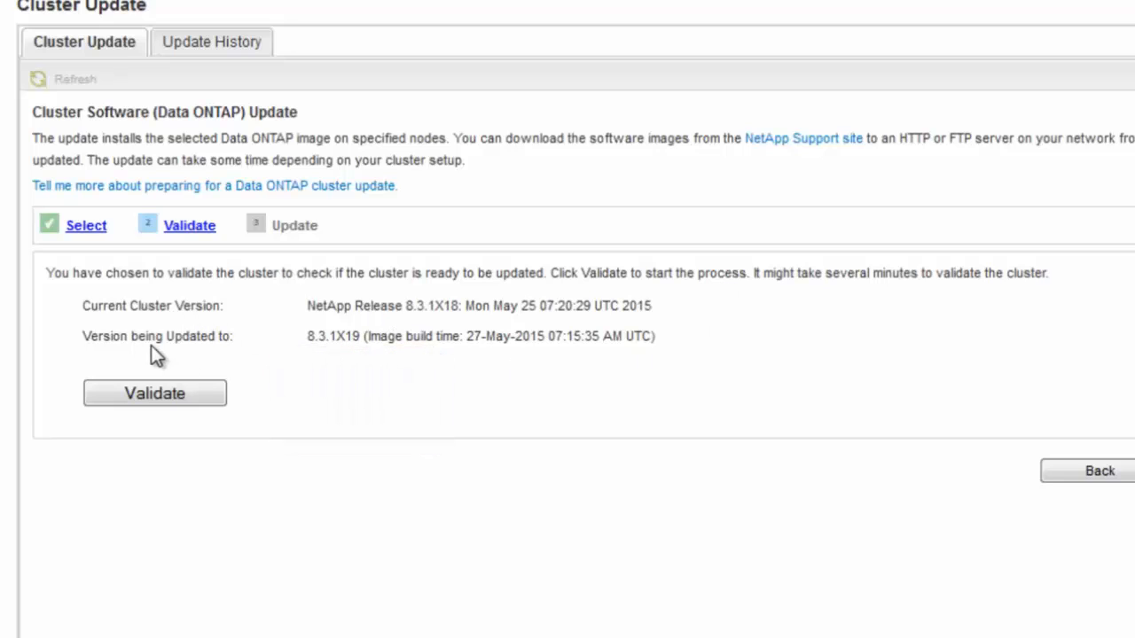
click(158, 396)
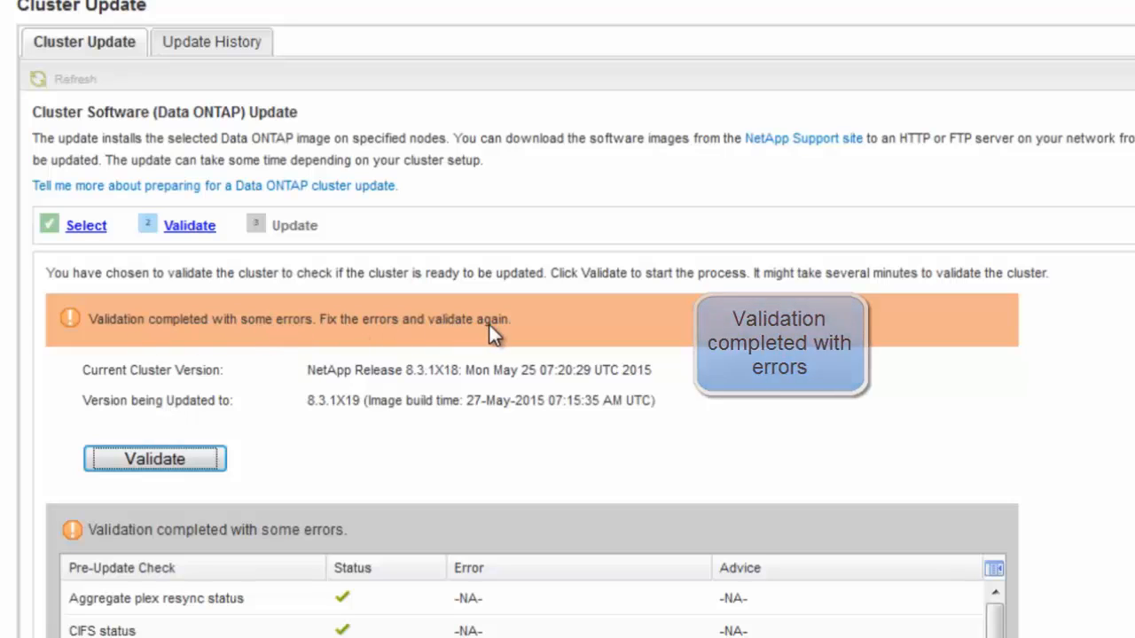
drag(1134, 272, 1134, 490)
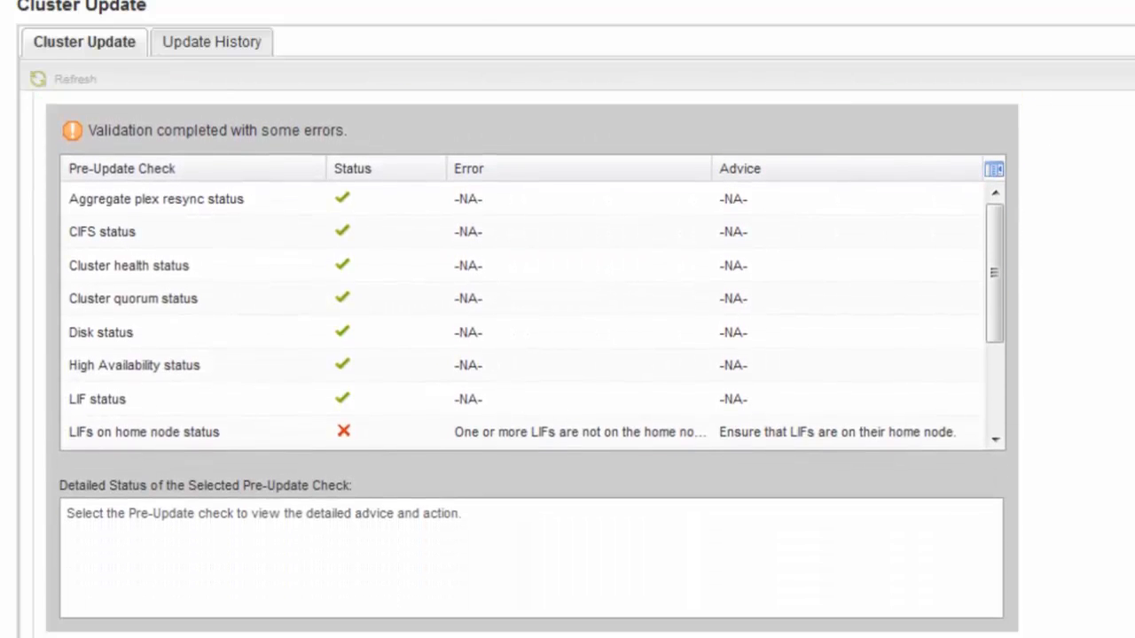
click(188, 432)
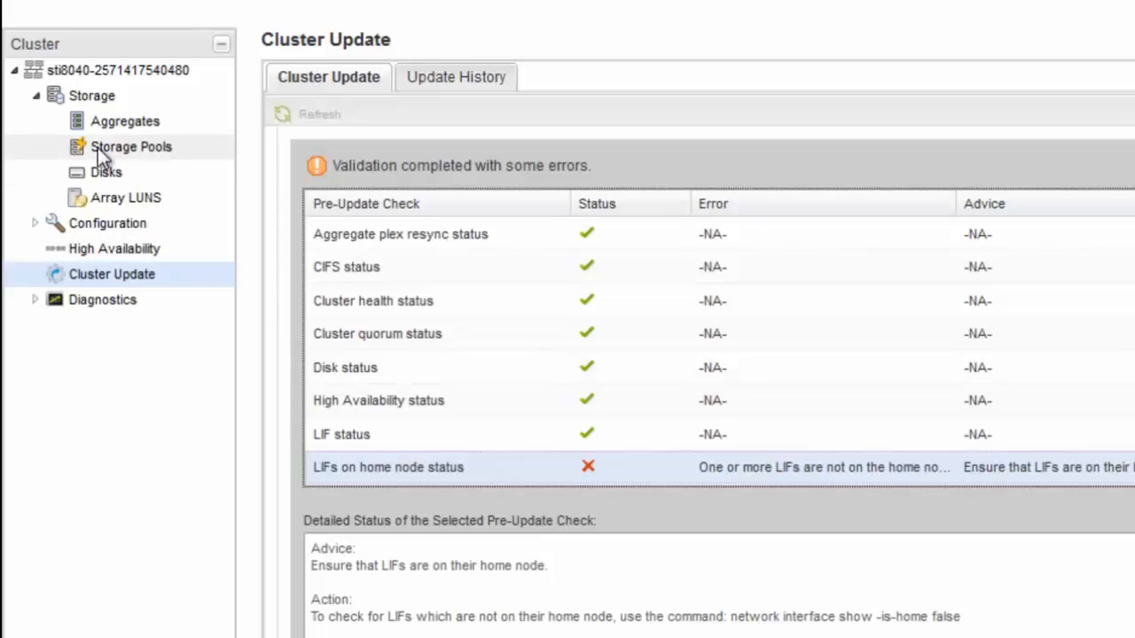
- Filter network interfaces to Is Home Port = No and send LIF dd back to its home port
click(39, 223)
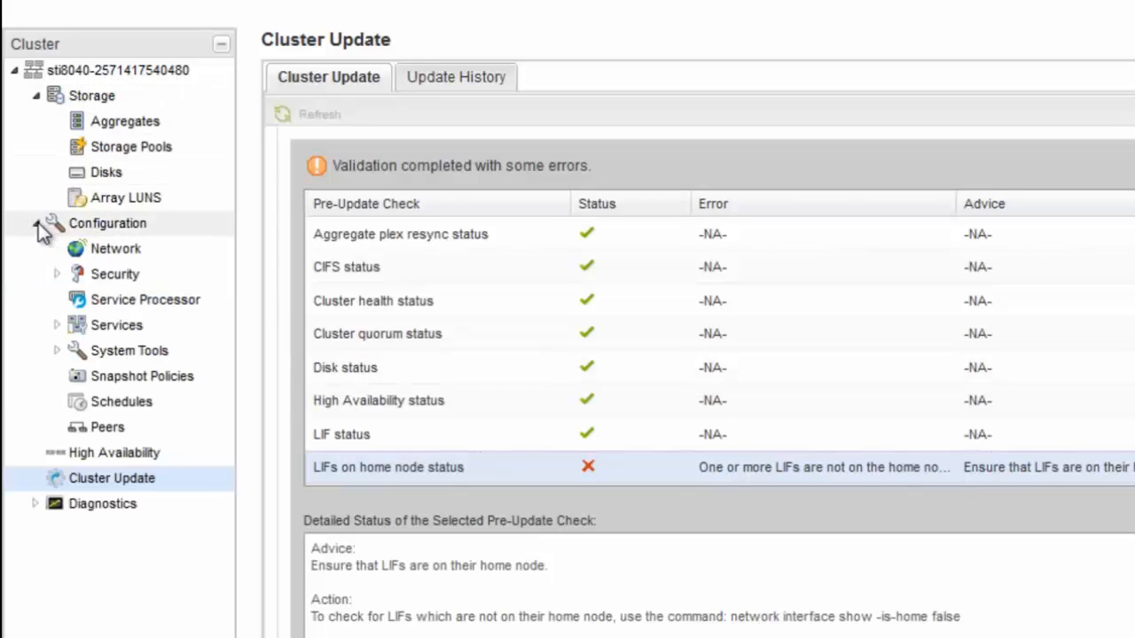
click(112, 250)
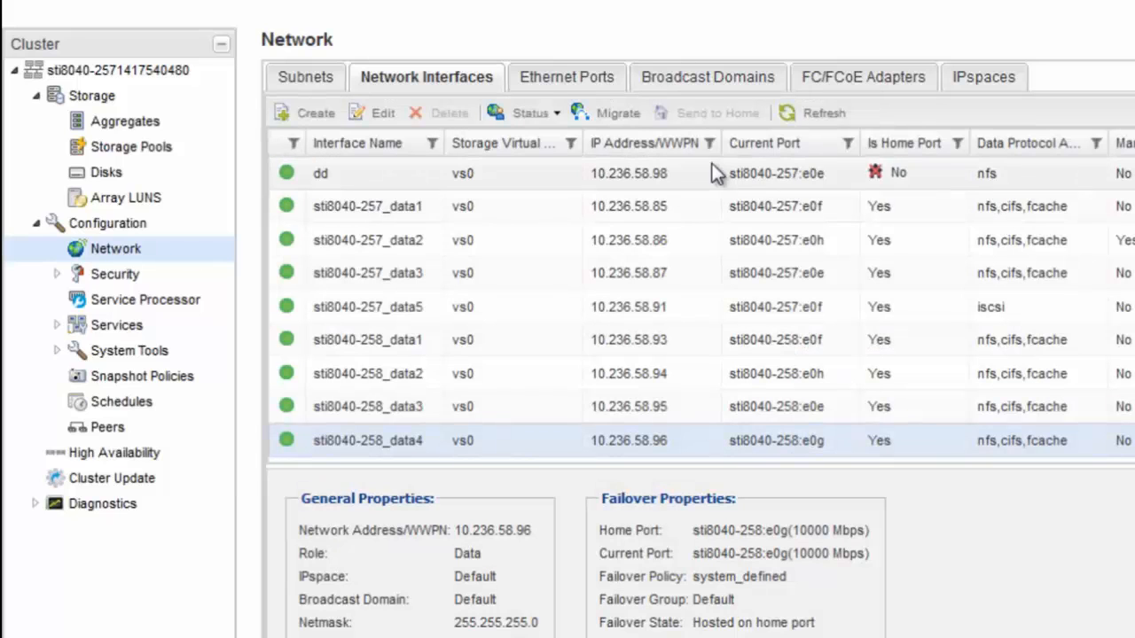
click(957, 143)
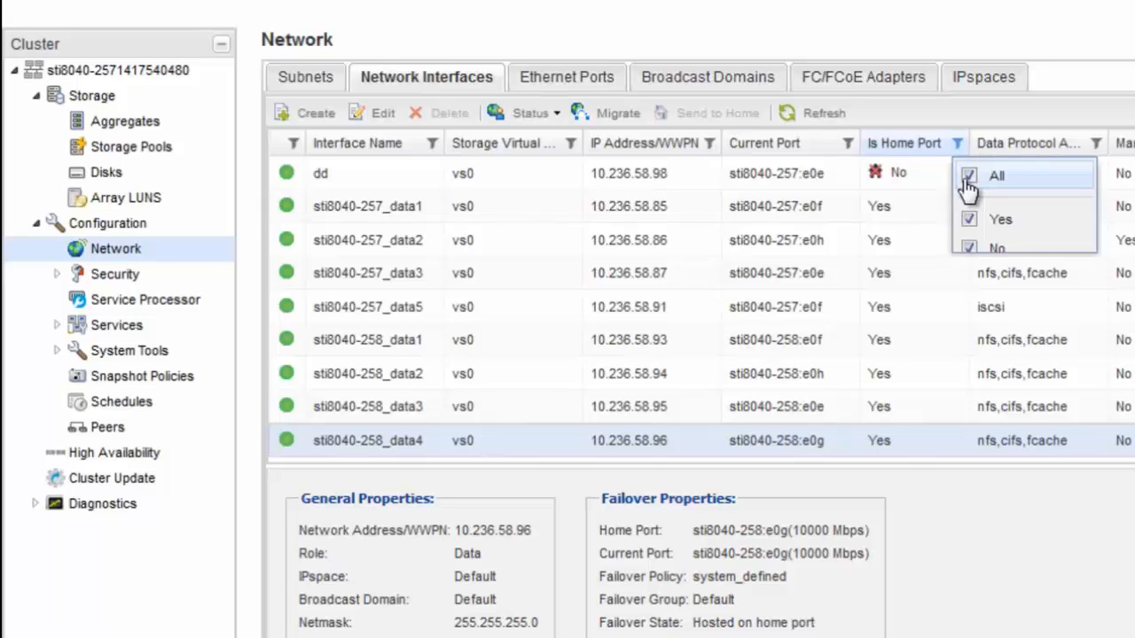
click(968, 177)
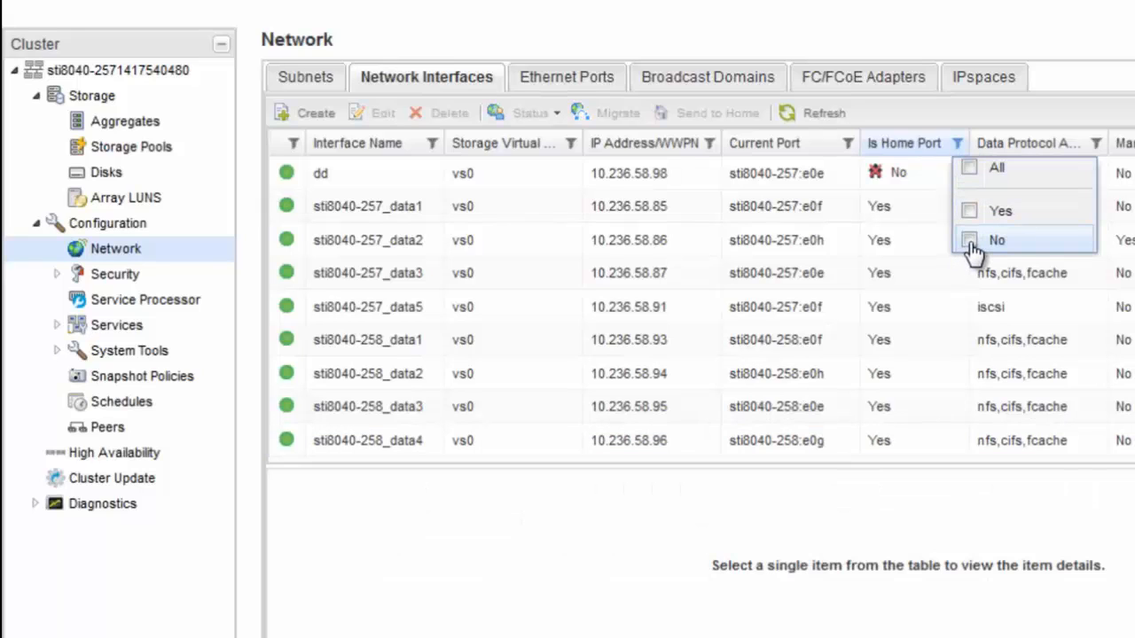
click(970, 241)
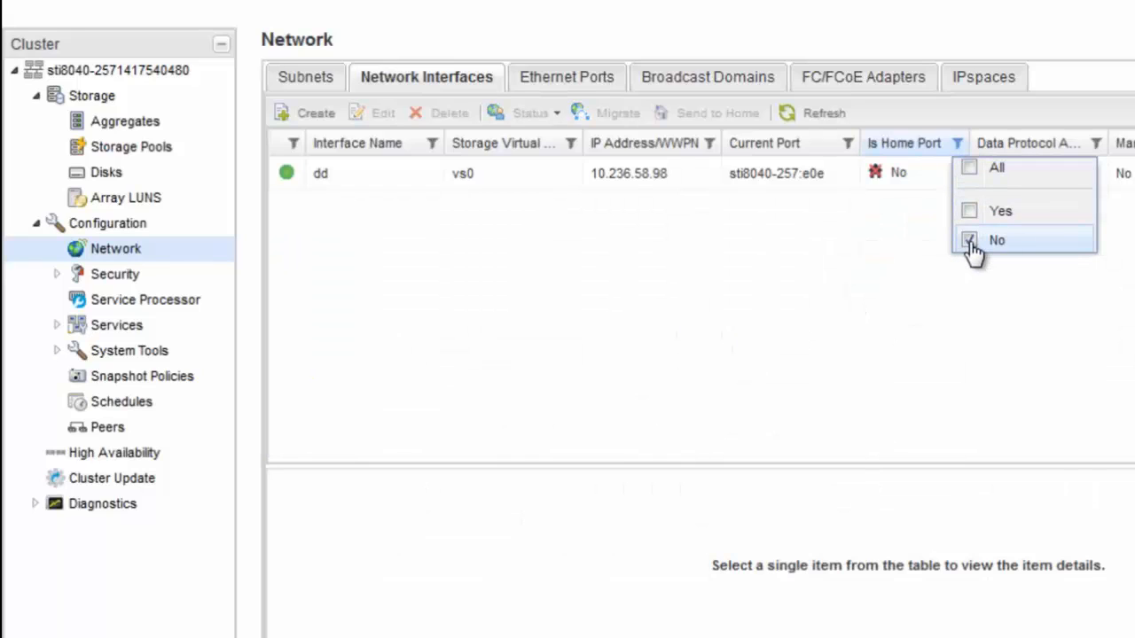
click(821, 173)
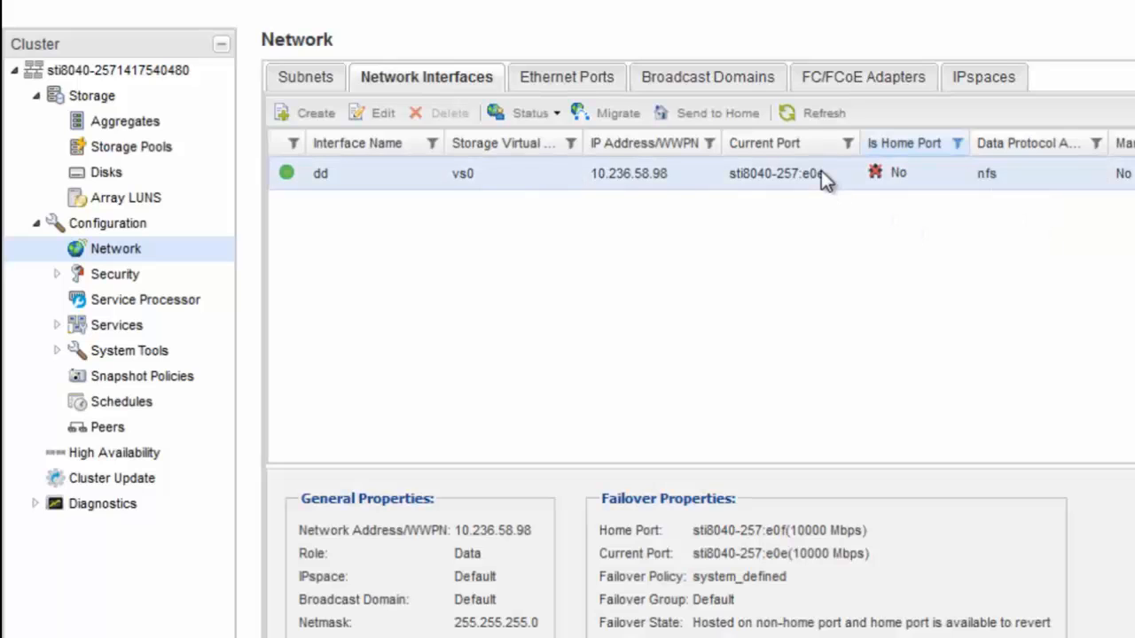
click(723, 115)
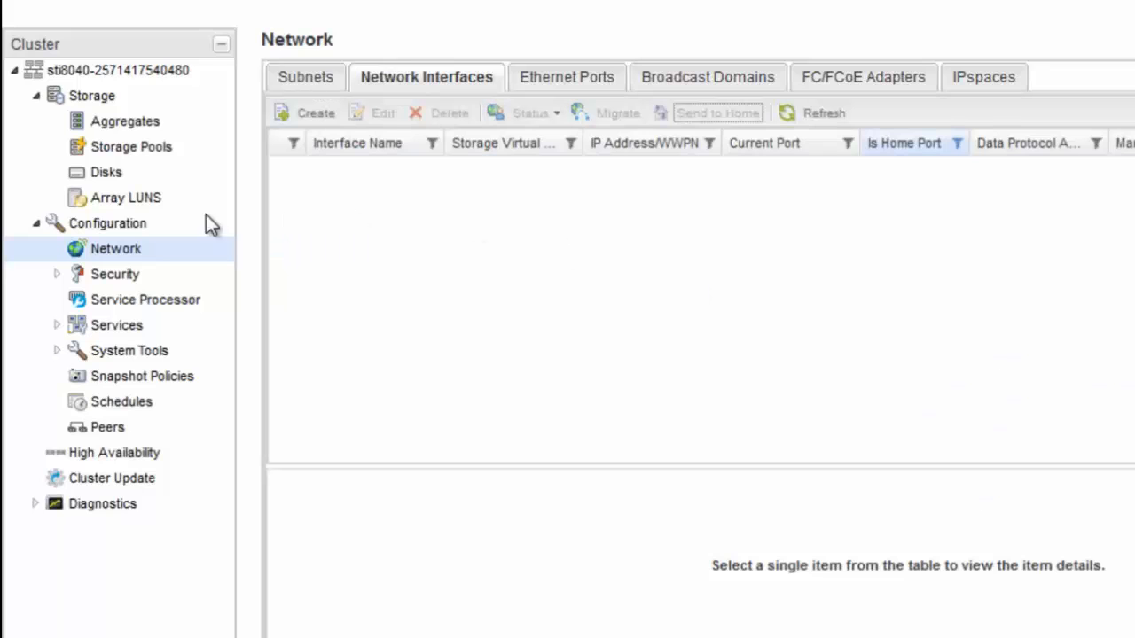
click(38, 225)
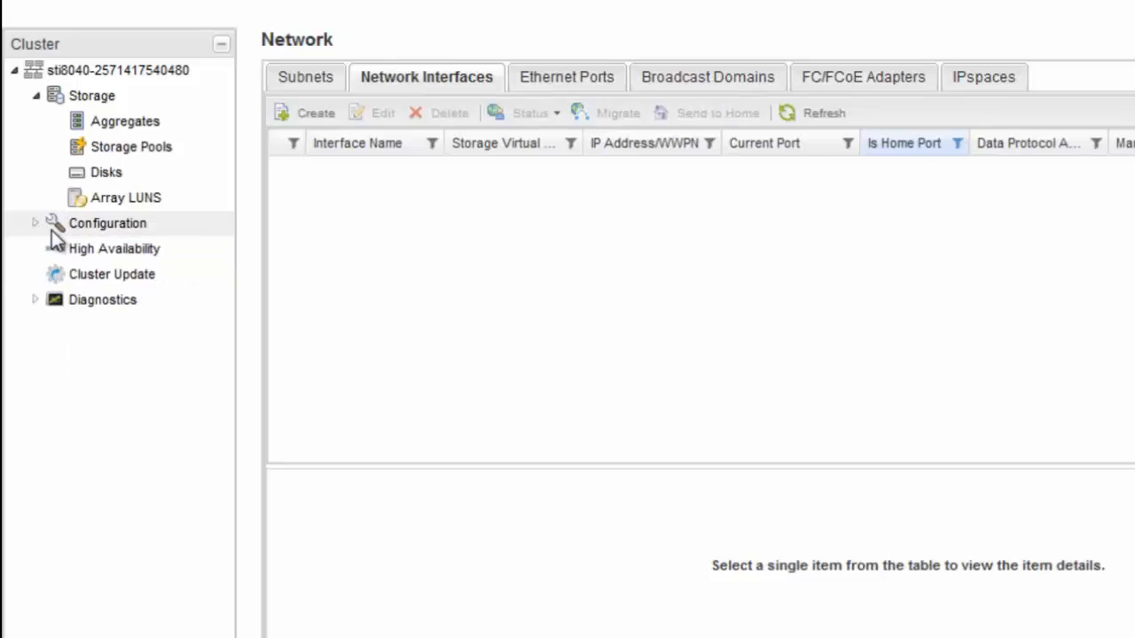
click(97, 276)
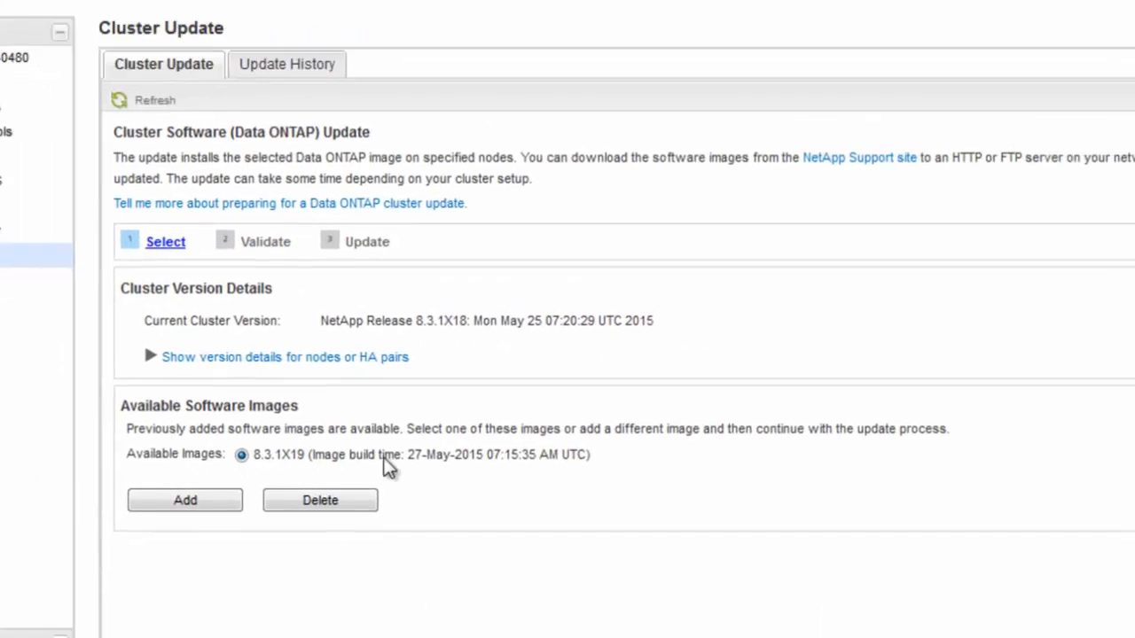
- Re-validate the cluster and read the advice and action for the remaining Manual checks warning
click(1087, 533)
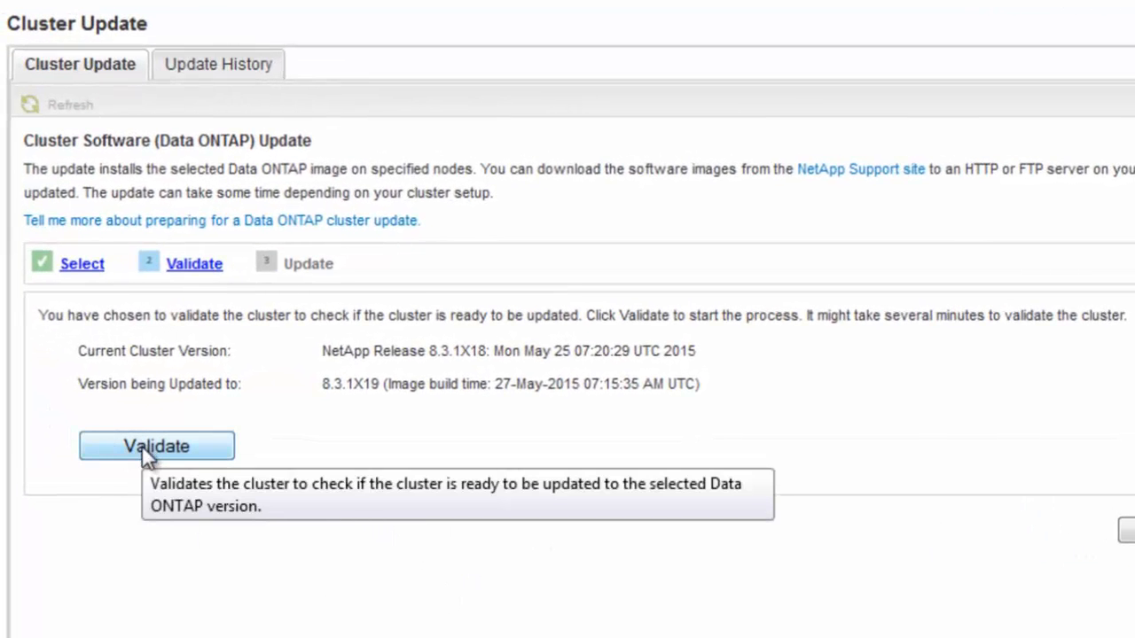
click(142, 445)
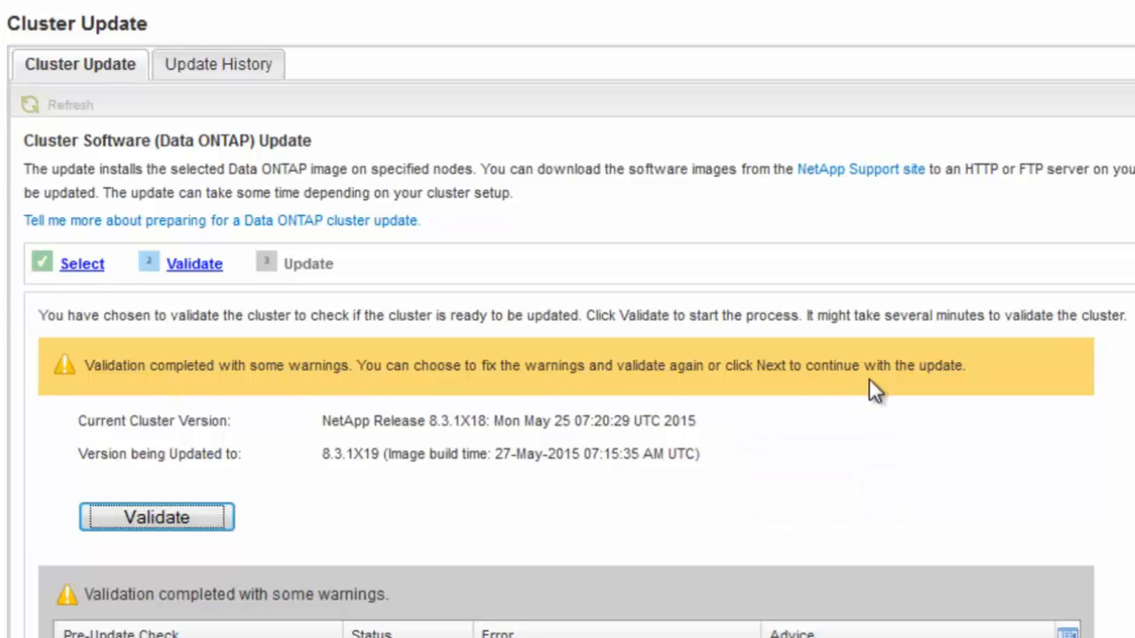
scroll(568, 399, down, 4)
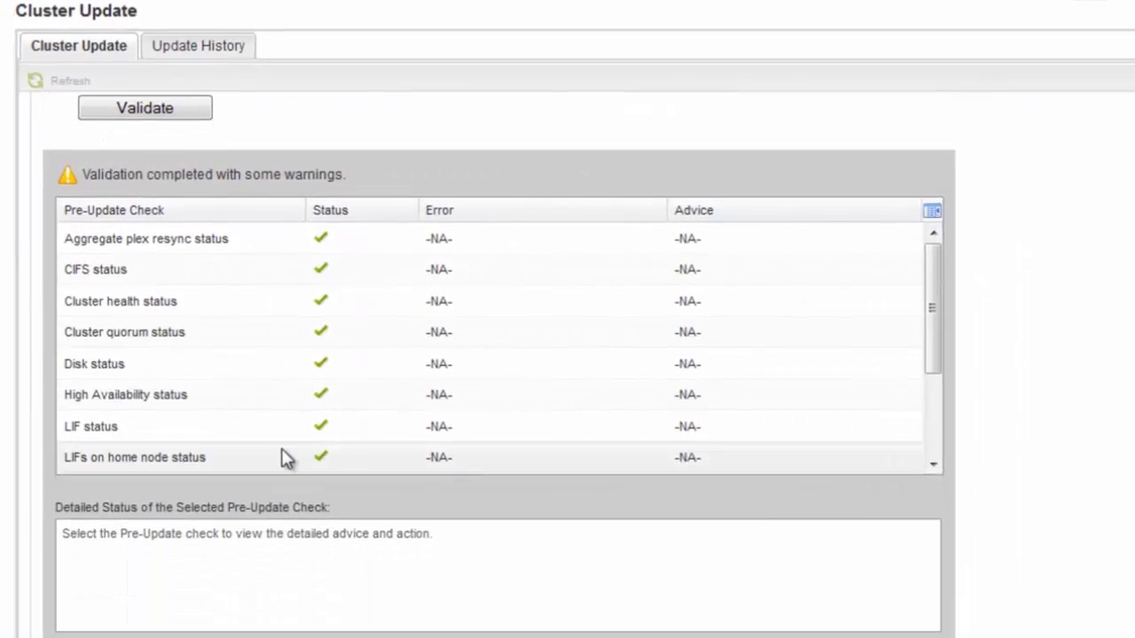
click(271, 457)
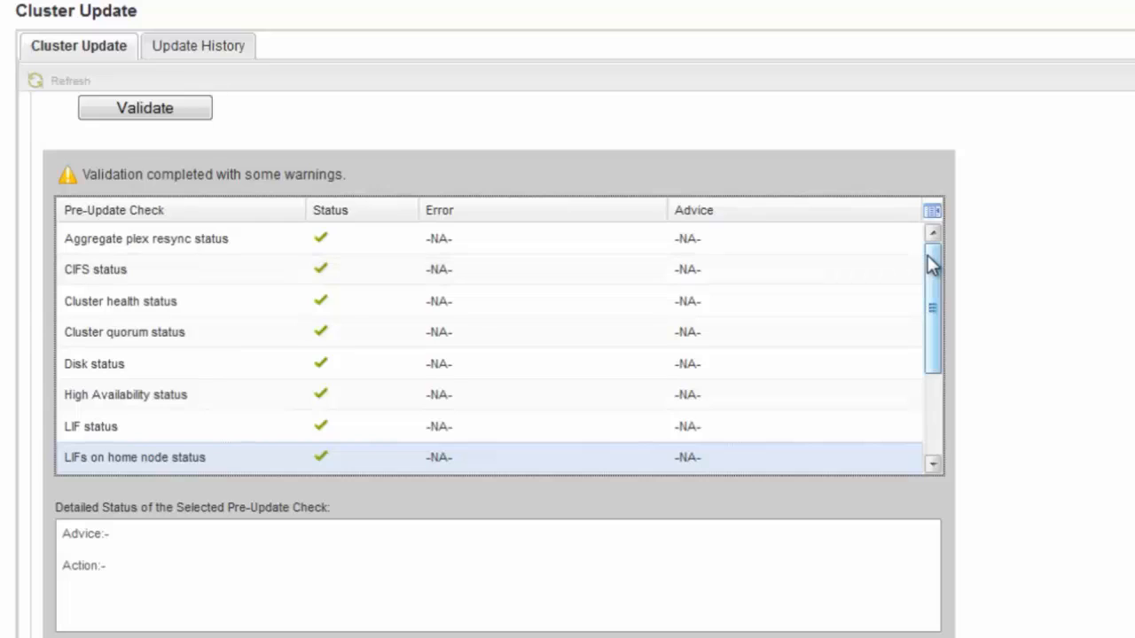
drag(932, 261, 951, 372)
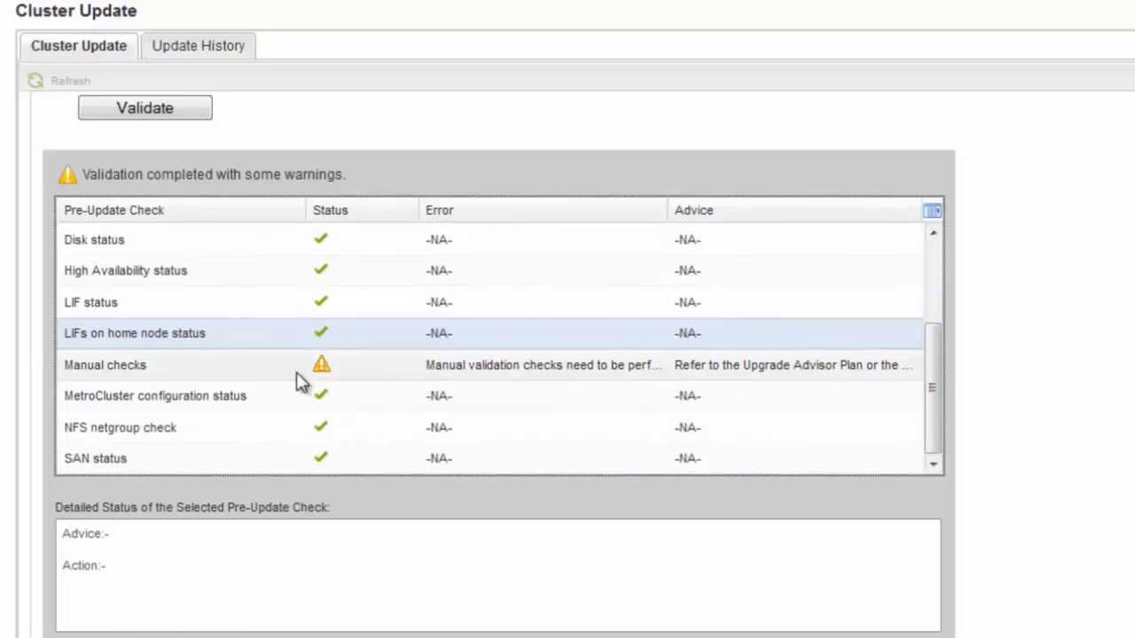
click(266, 376)
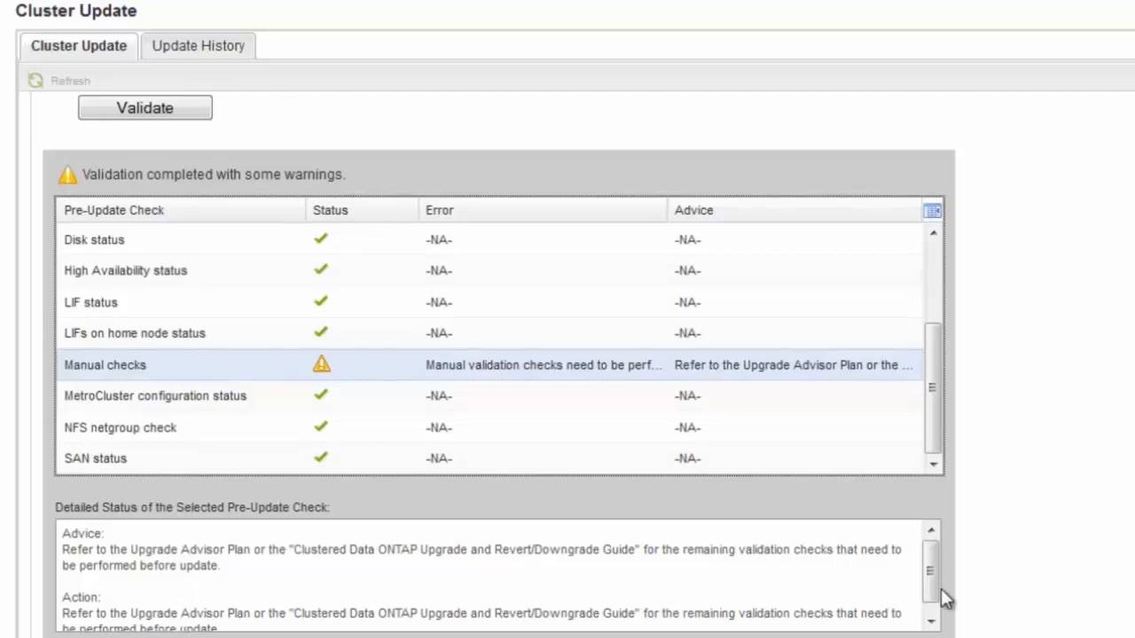
scroll(935, 586, down, 1)
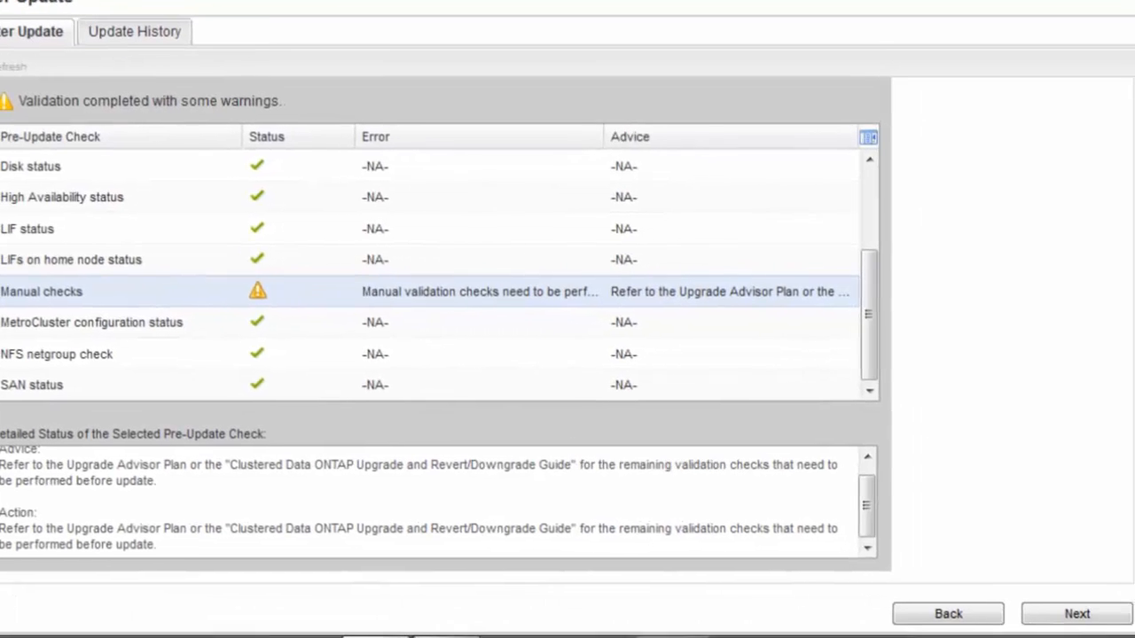
- Reach the Update step and review advanced options: entire-cluster update with 8-minute stabilization time
click(1076, 613)
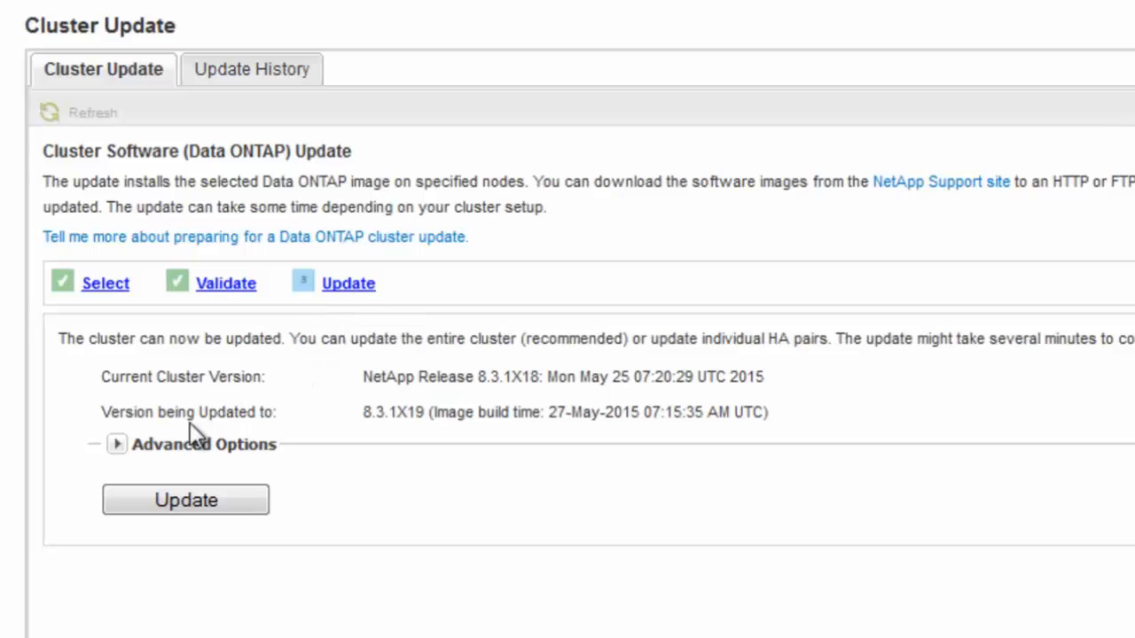
click(119, 445)
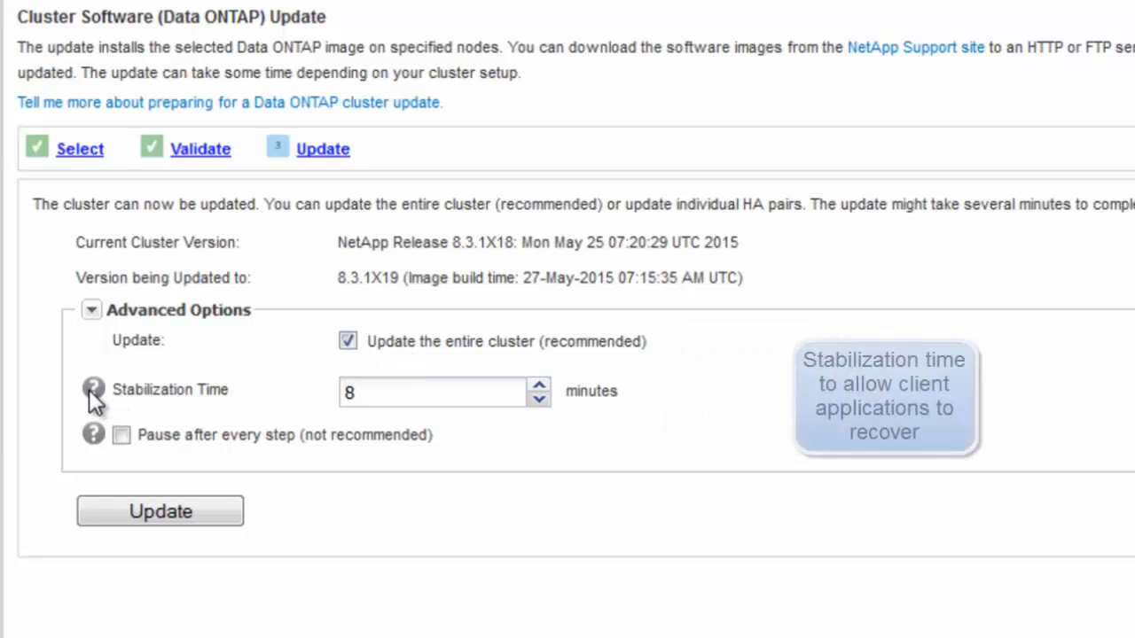
mouse_move(90, 388)
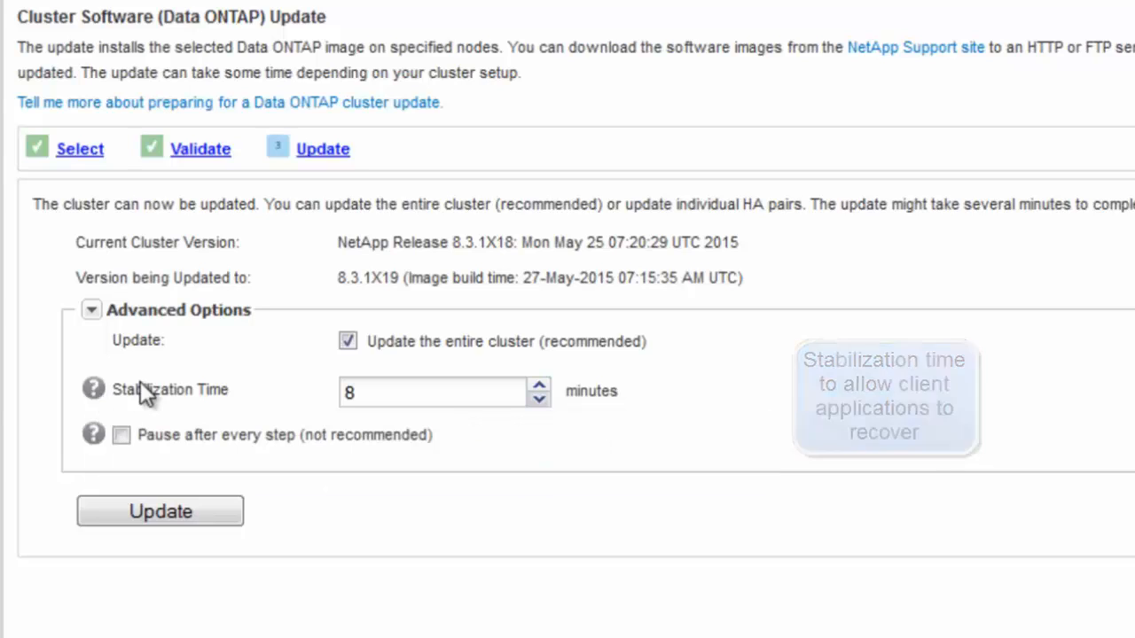
click(354, 392)
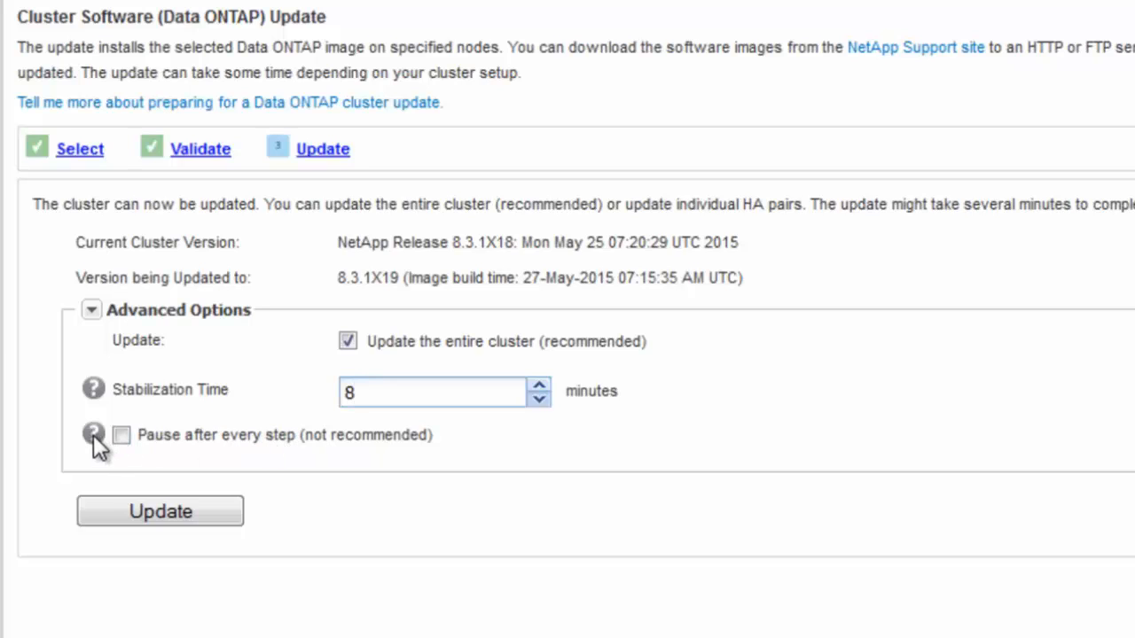
mouse_move(93, 434)
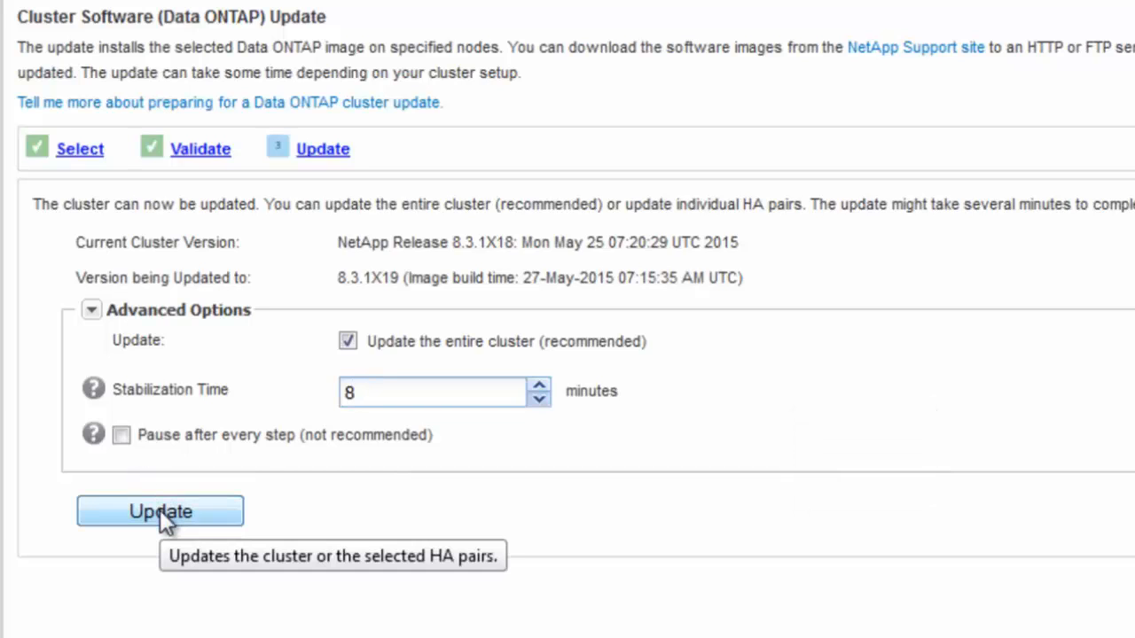
- Start the cluster update, accepting the LIF migration warning and continuing despite validation warnings
click(160, 511)
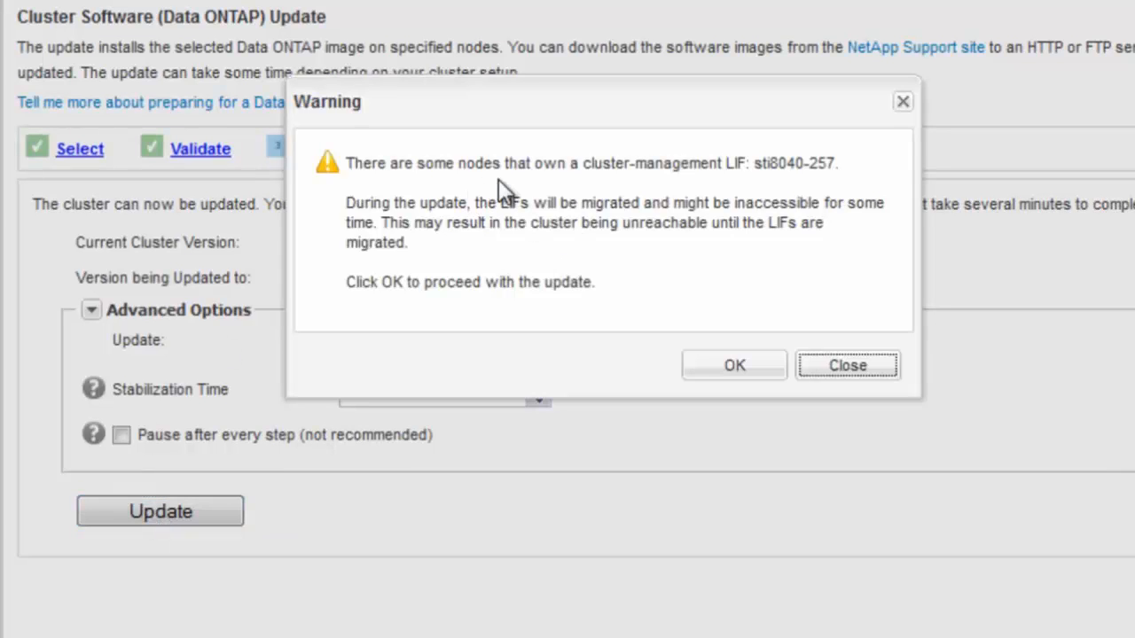
click(739, 367)
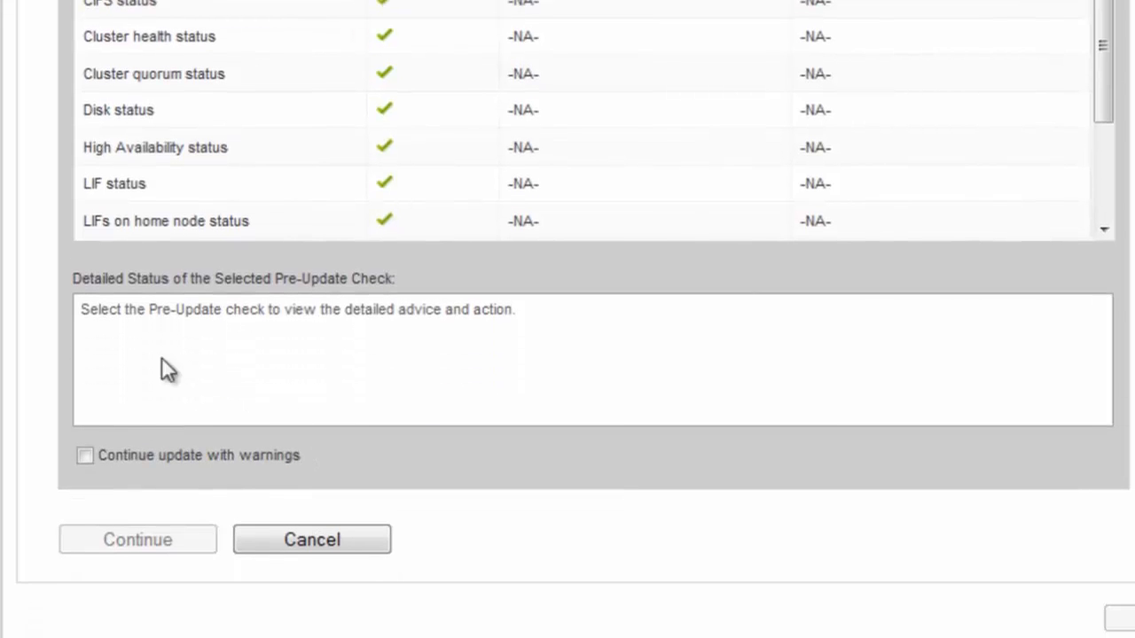
click(85, 458)
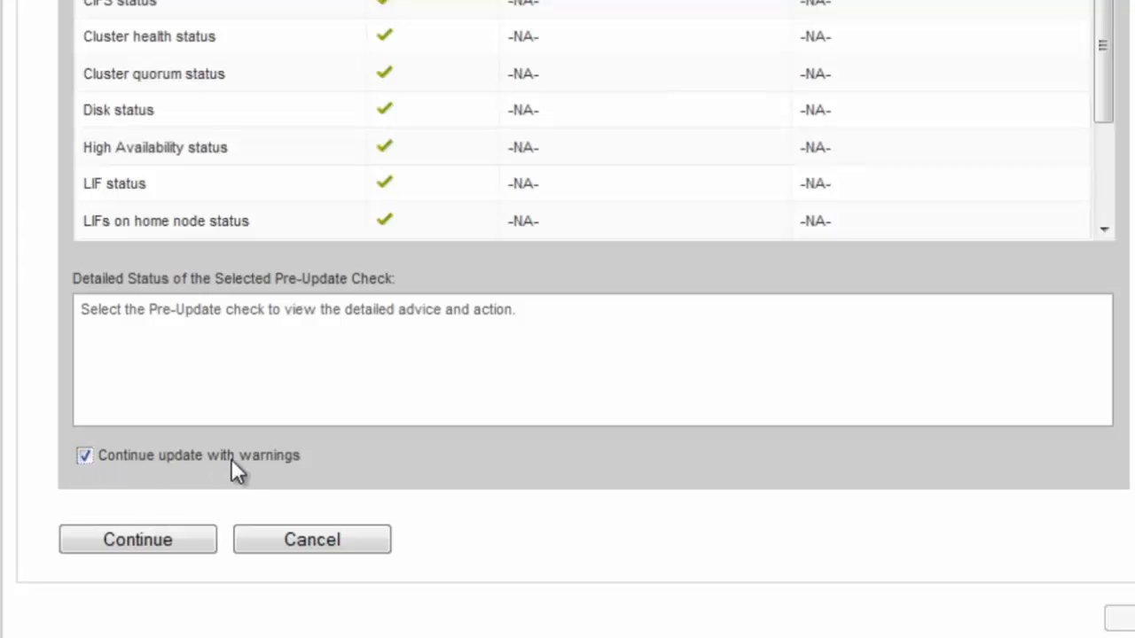
click(157, 543)
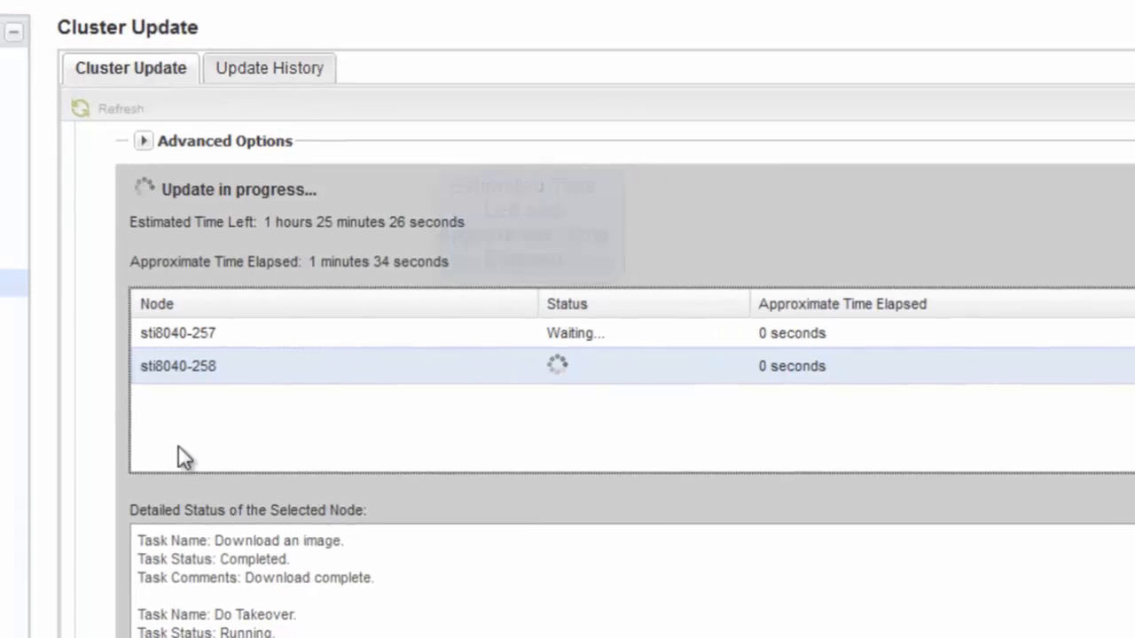
- Check High Availability status, then monitor the update tasks for node sti8040-257 until completion
click(100, 259)
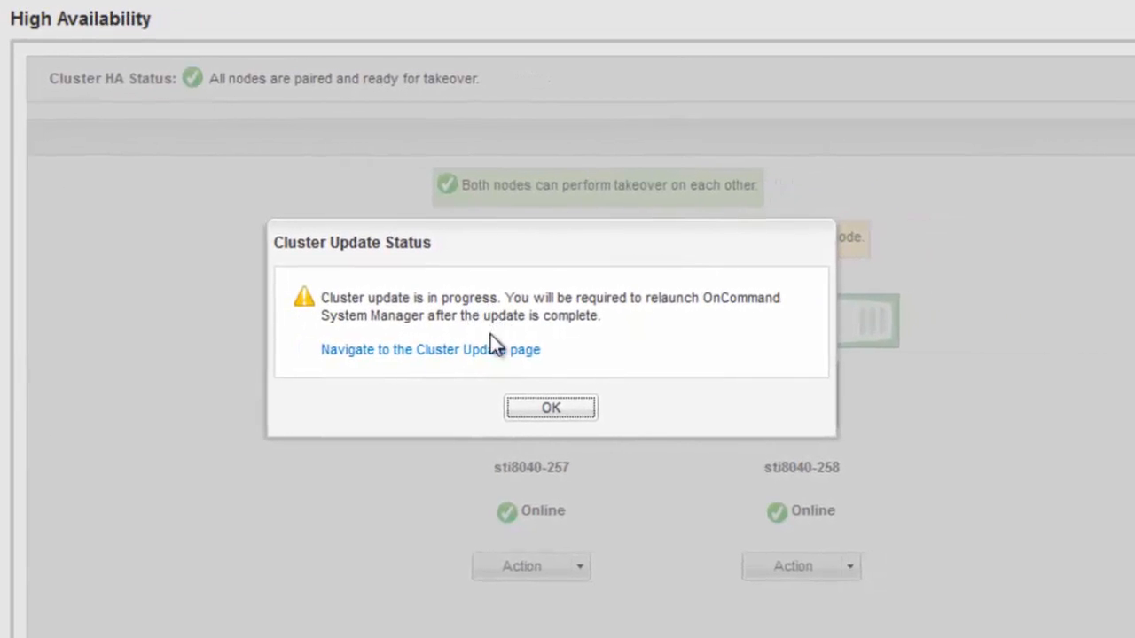
click(530, 405)
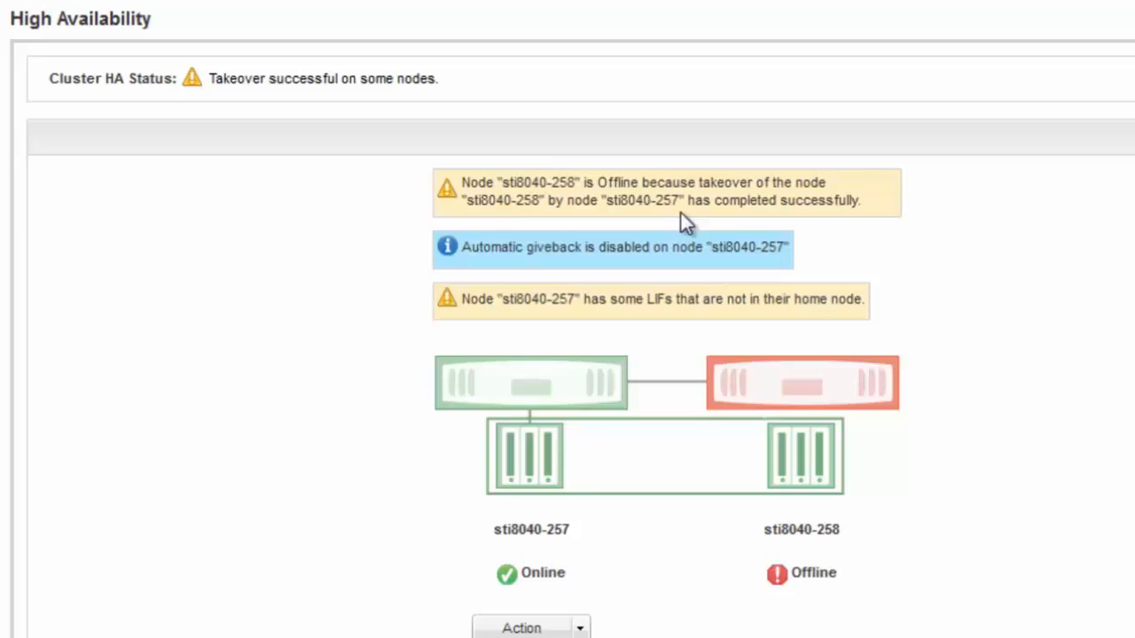
click(152, 293)
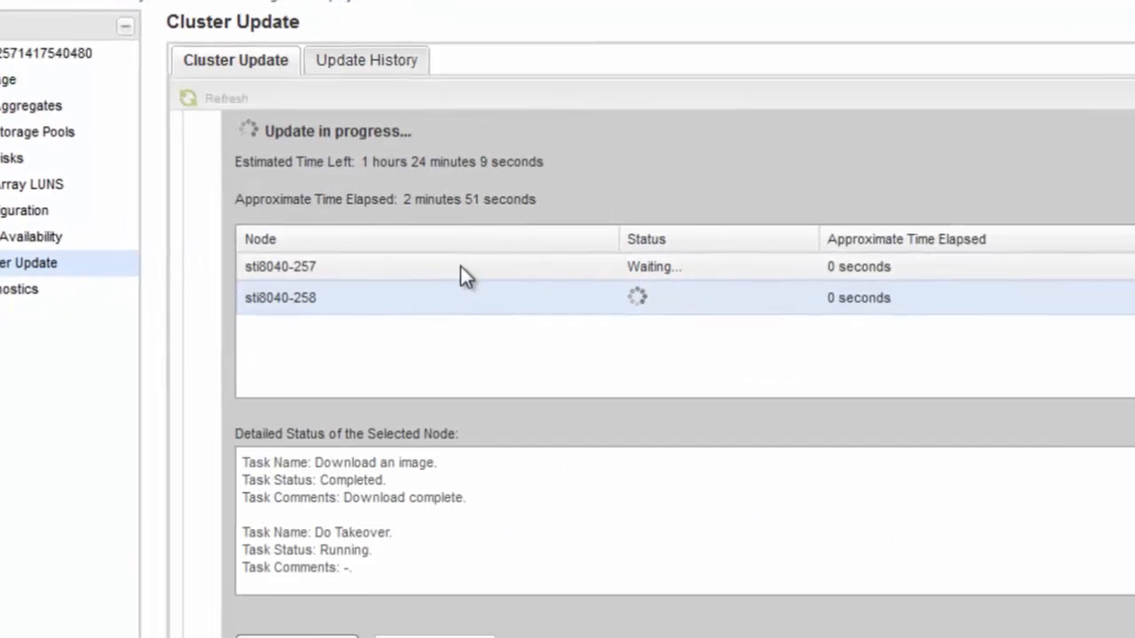
click(461, 266)
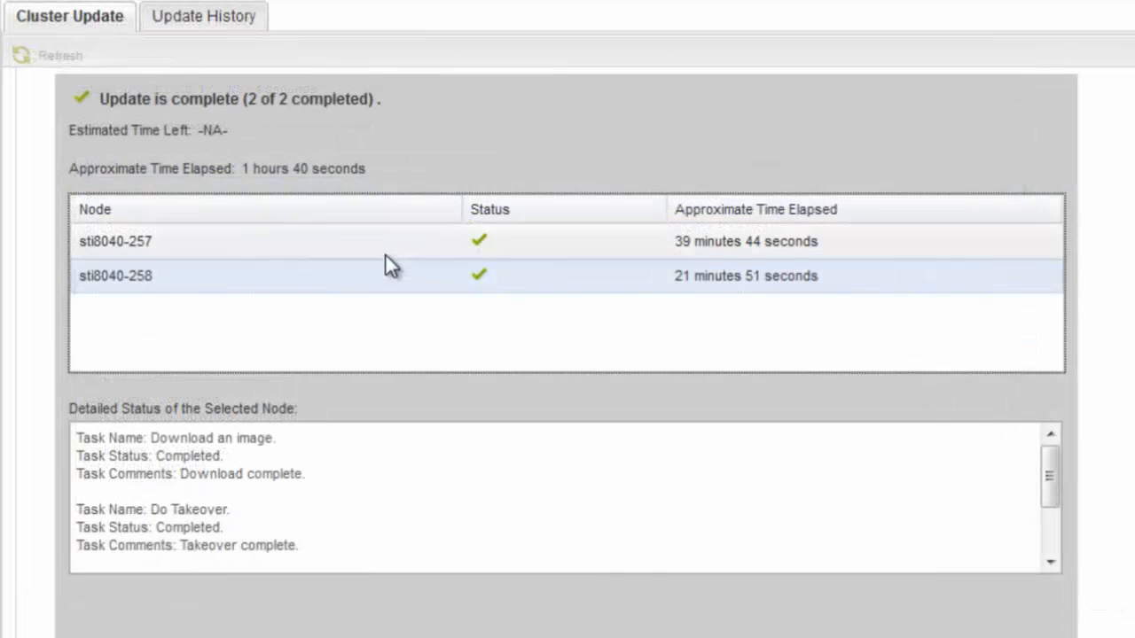
click(386, 241)
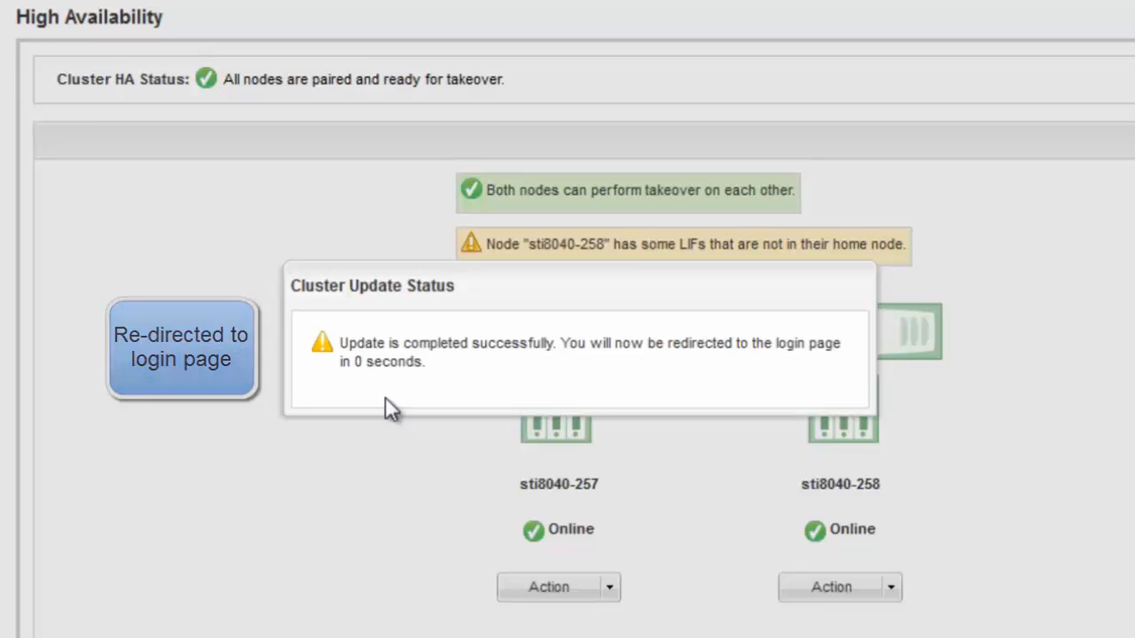
- Sign back in to System Manager with the administrator user name and password
text(admin)
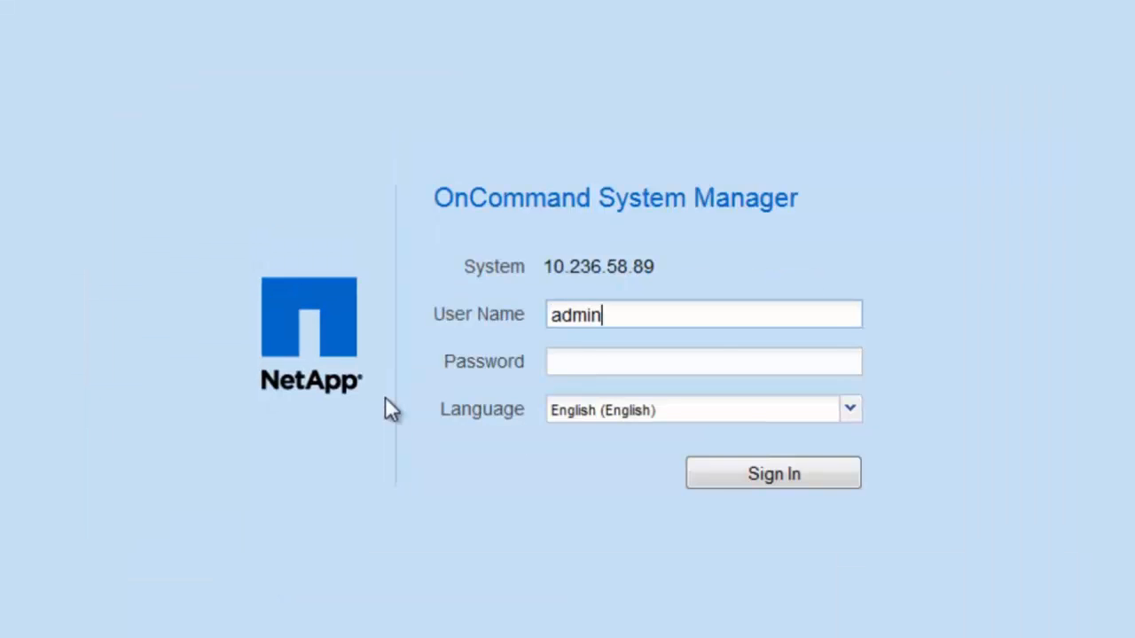
key(Tab)
text(••••••••)
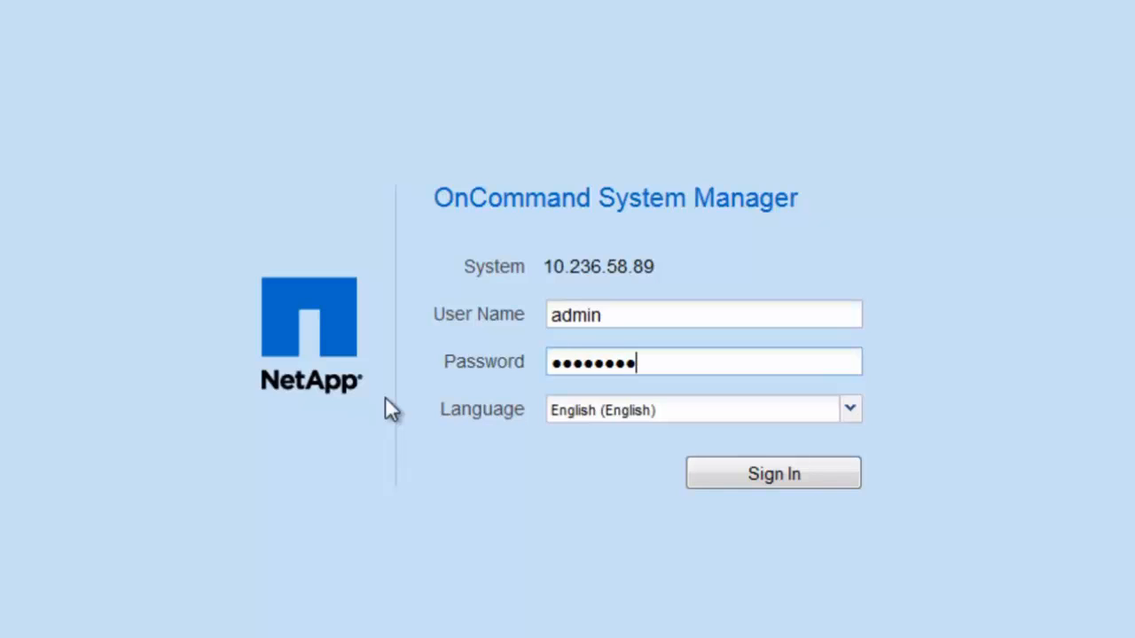
click(802, 475)
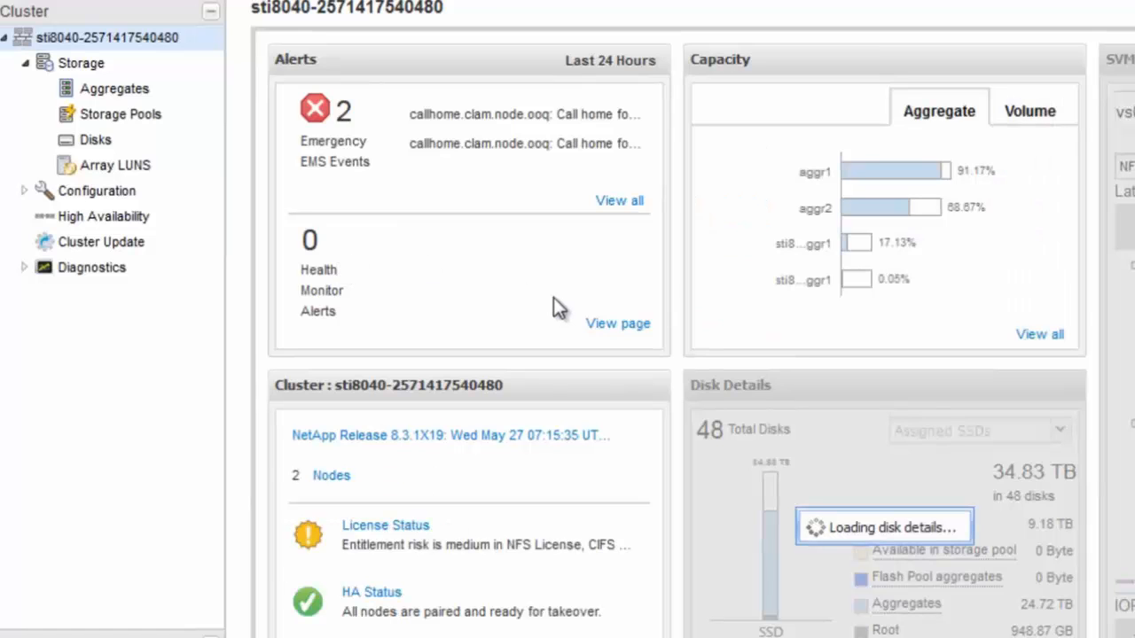
- Open Cluster Update and expand node version details to confirm sti8040-257/sti8040-258 run 8.3.1X19
scroll(556, 307, down, 2)
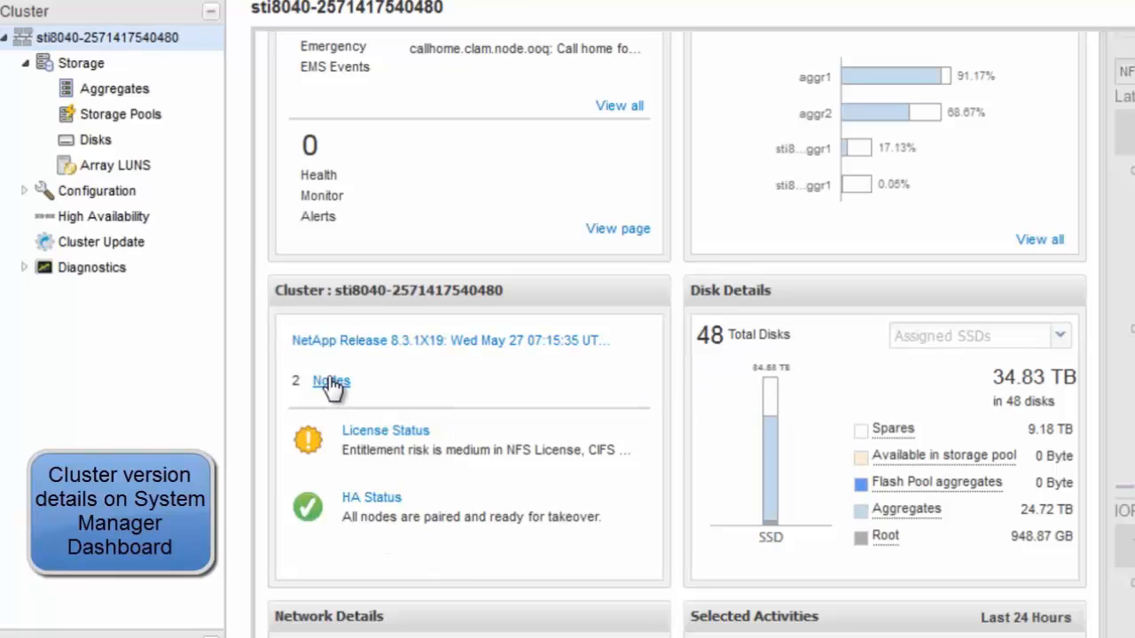
click(119, 241)
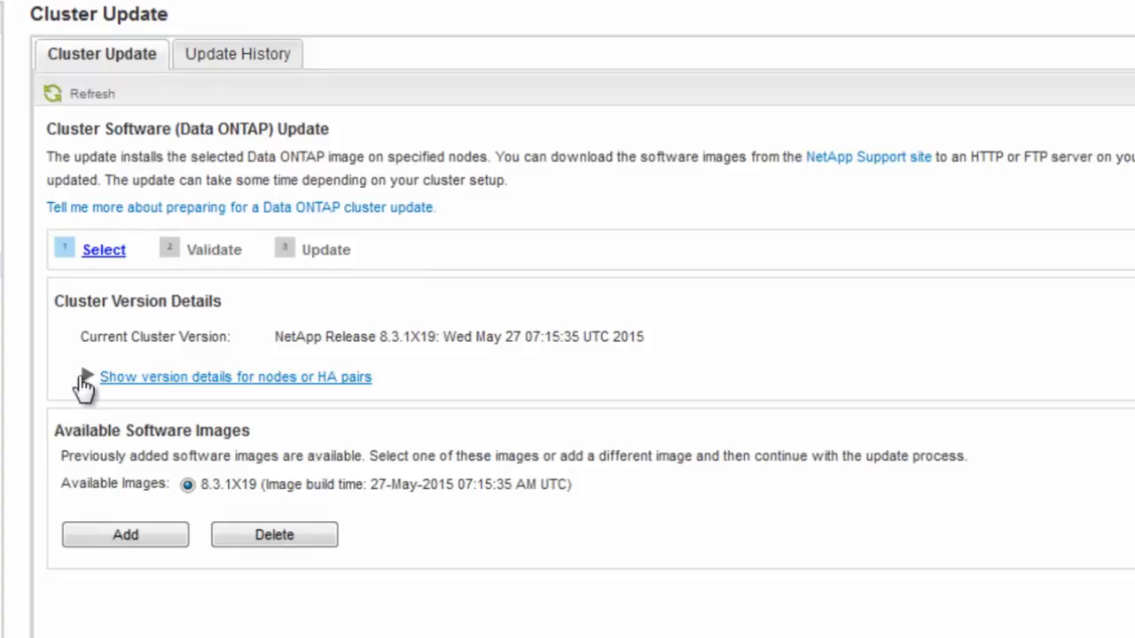
click(85, 378)
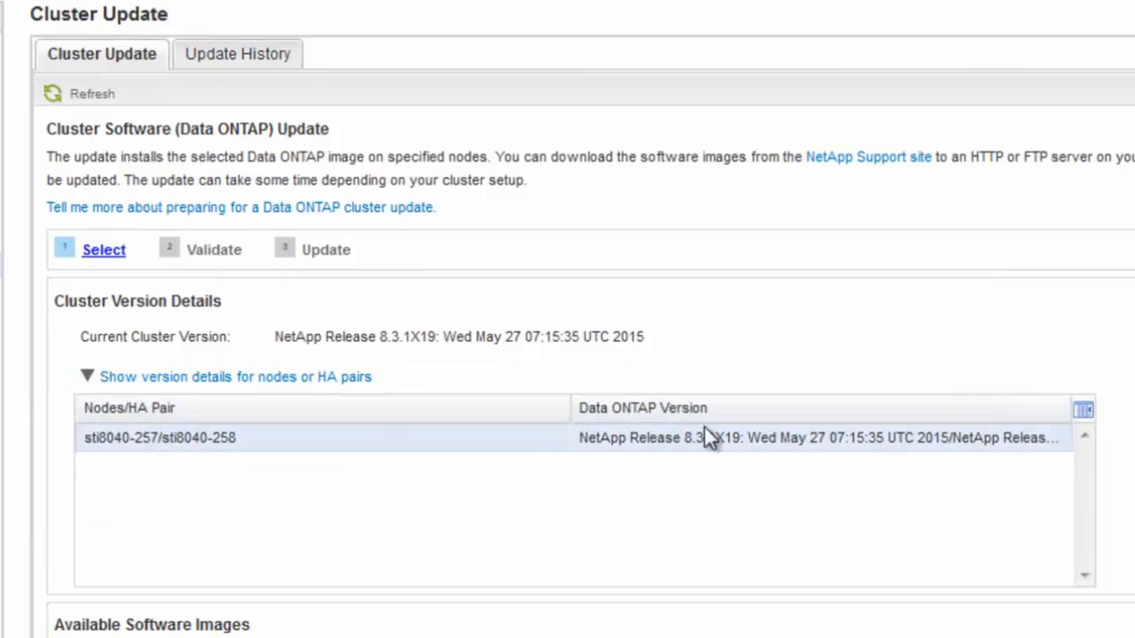